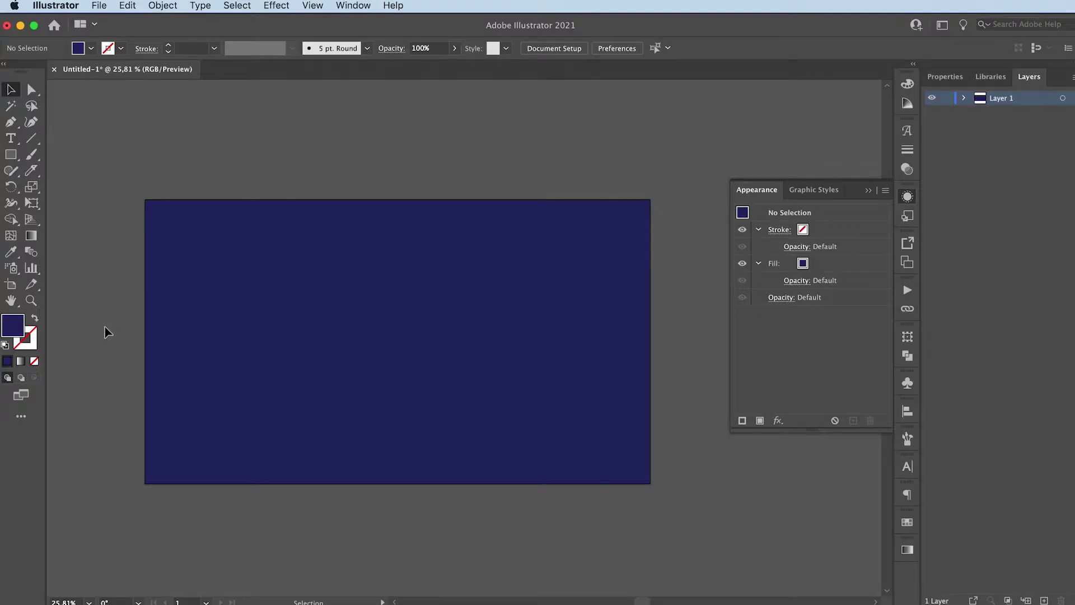
- Draw a horizontal line across the middle of the artboard and give it a red stroke
left_click(34, 138)
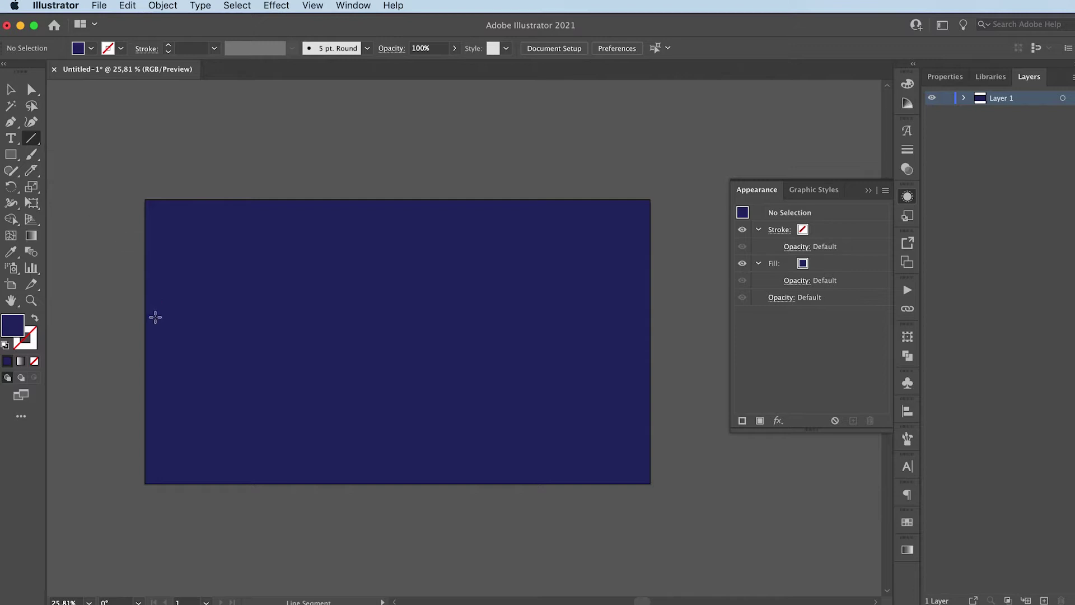
mouse_move(166, 334)
left_mouse_down()
mouse_move(532, 329)
mouse_move(641, 312)
left_mouse_up()
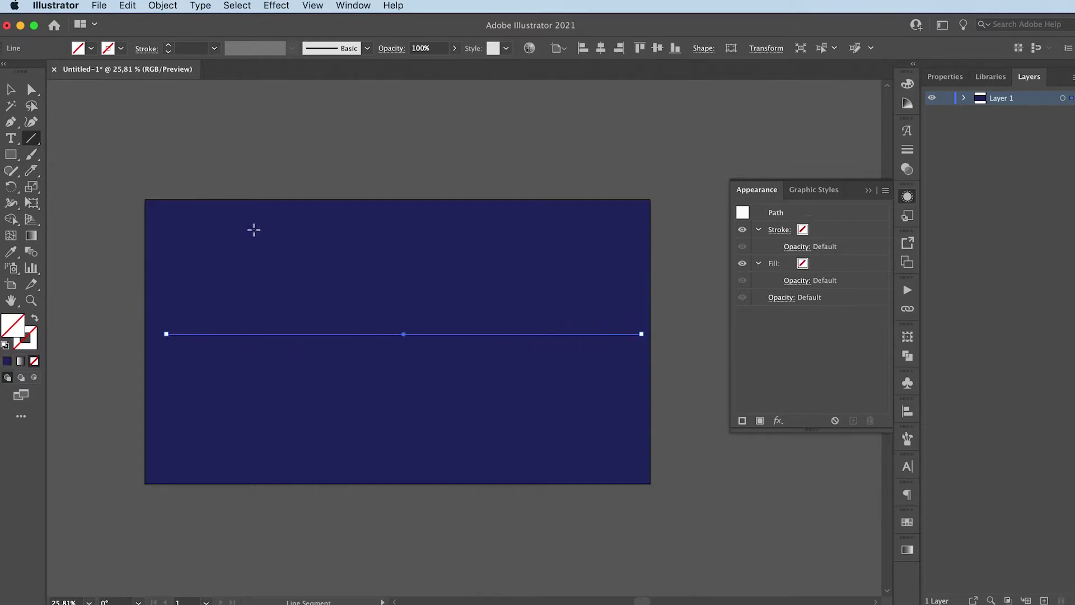
left_click(115, 50)
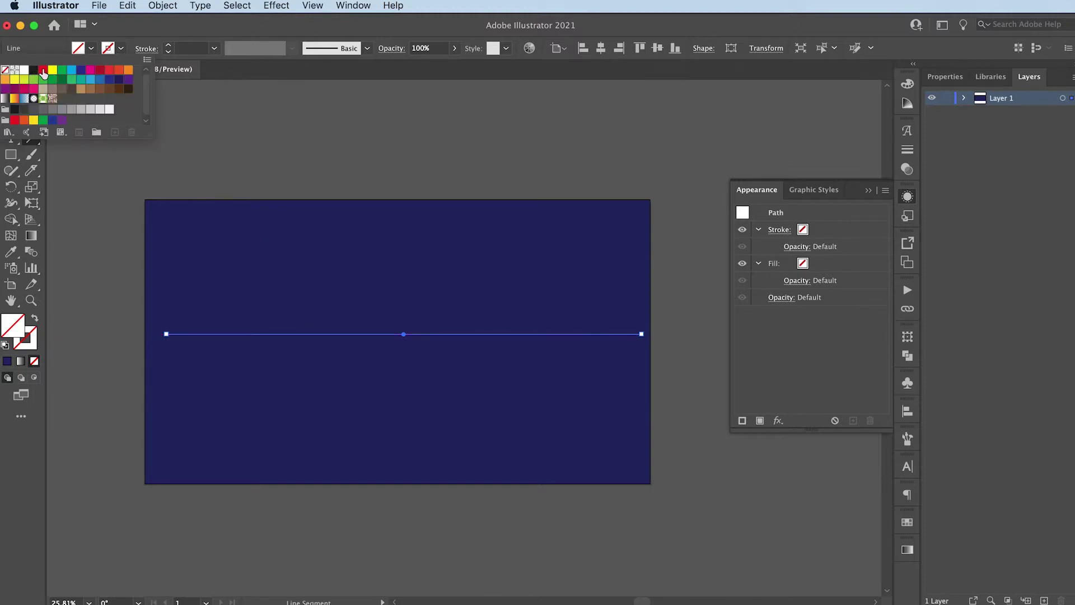
left_click(45, 69)
- Dismiss the stray Line Segment options and reselect the line with the Selection tool
left_click(208, 245)
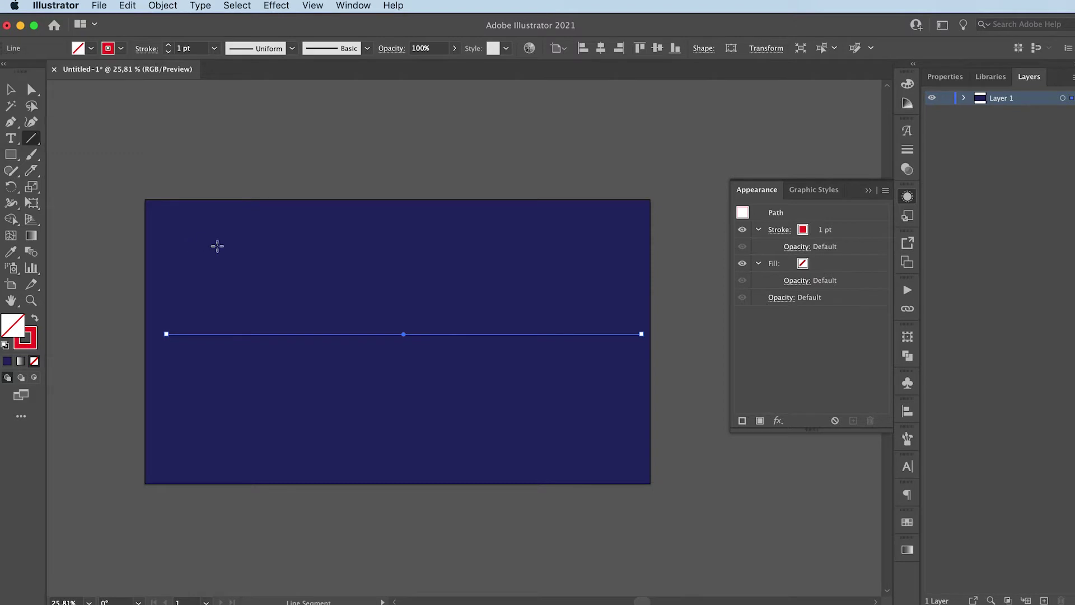
left_click(259, 243)
left_click(675, 415)
key("v")
left_click(387, 257)
left_click(323, 335)
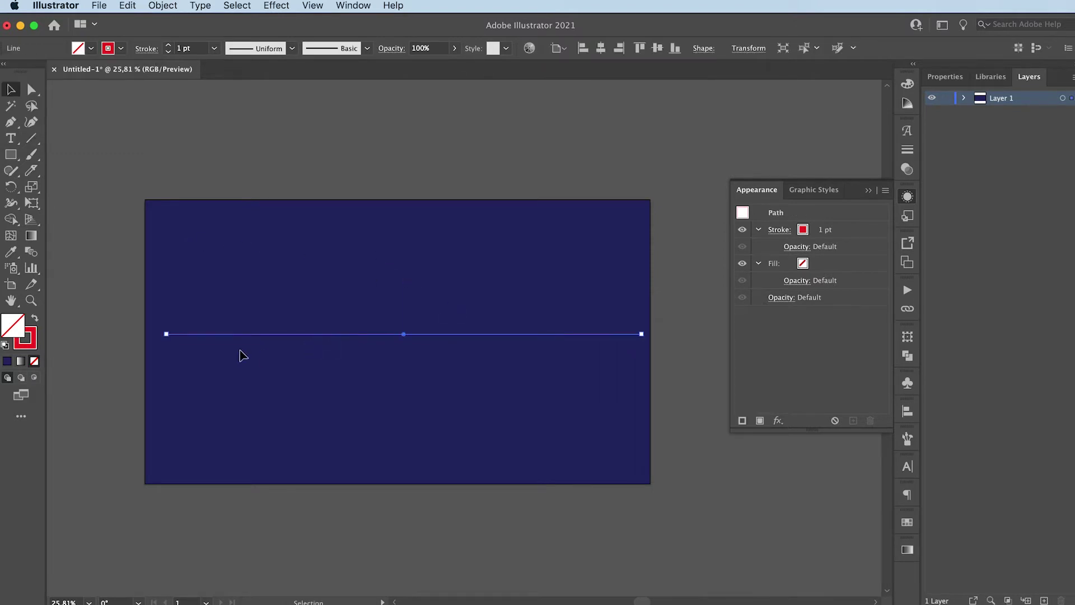
- Apply a Smooth Zig Zag effect at 16% relative size with 6 ridges per segment
left_click(274, 5)
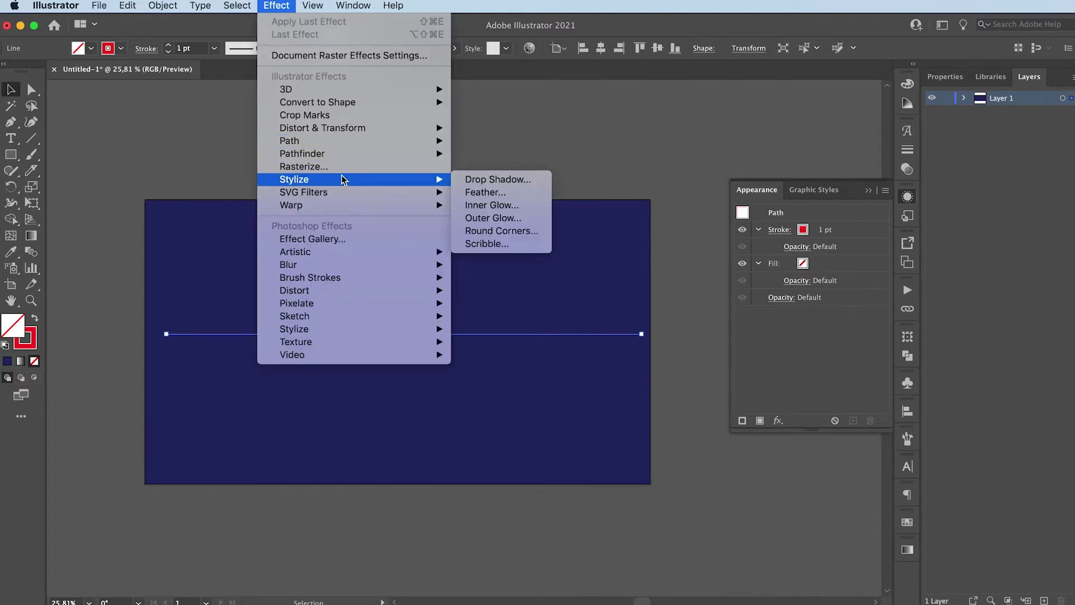
mouse_move(324, 129)
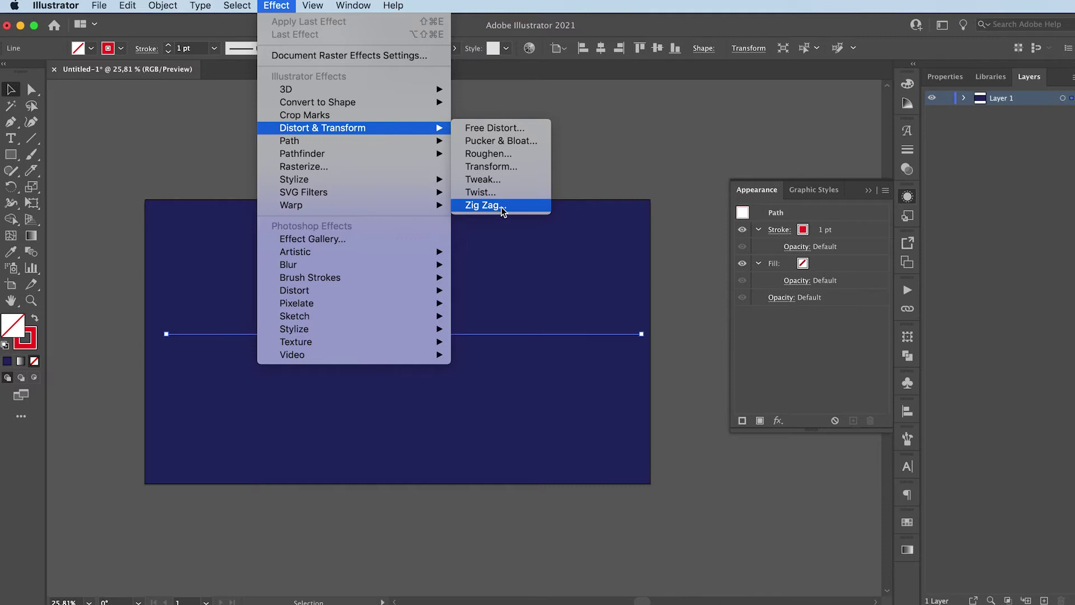
left_click(486, 204)
left_click_drag(404, 101, 613, 83)
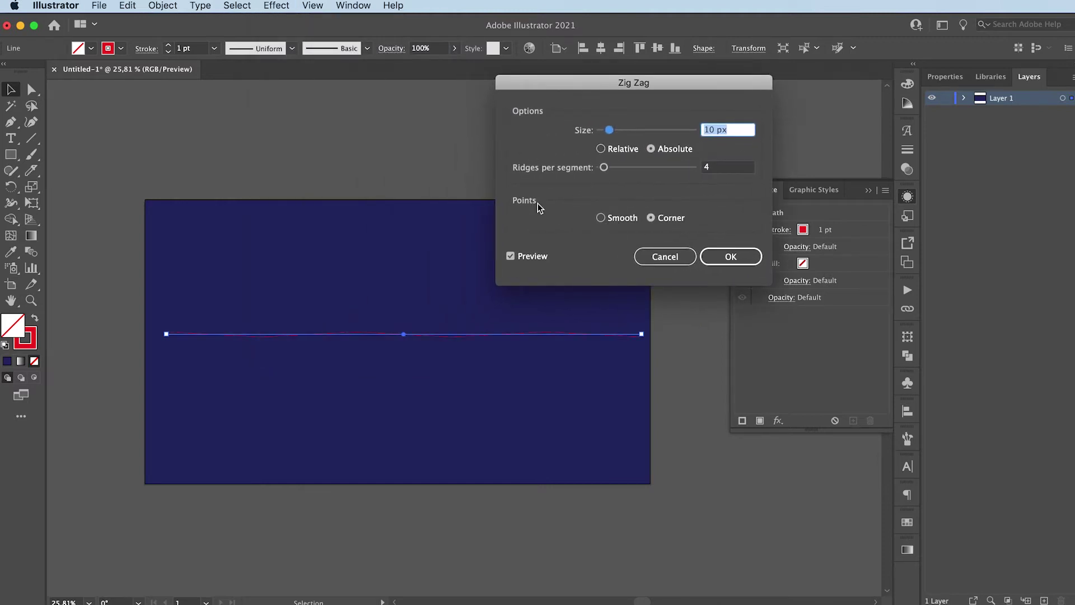
left_click(601, 219)
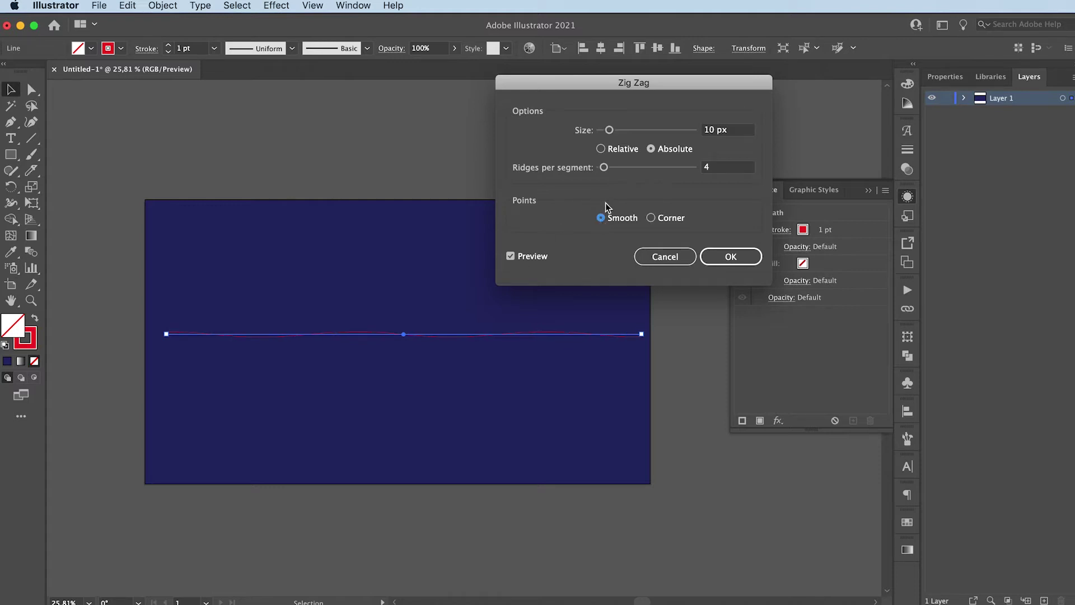
left_click_drag(611, 131, 649, 130)
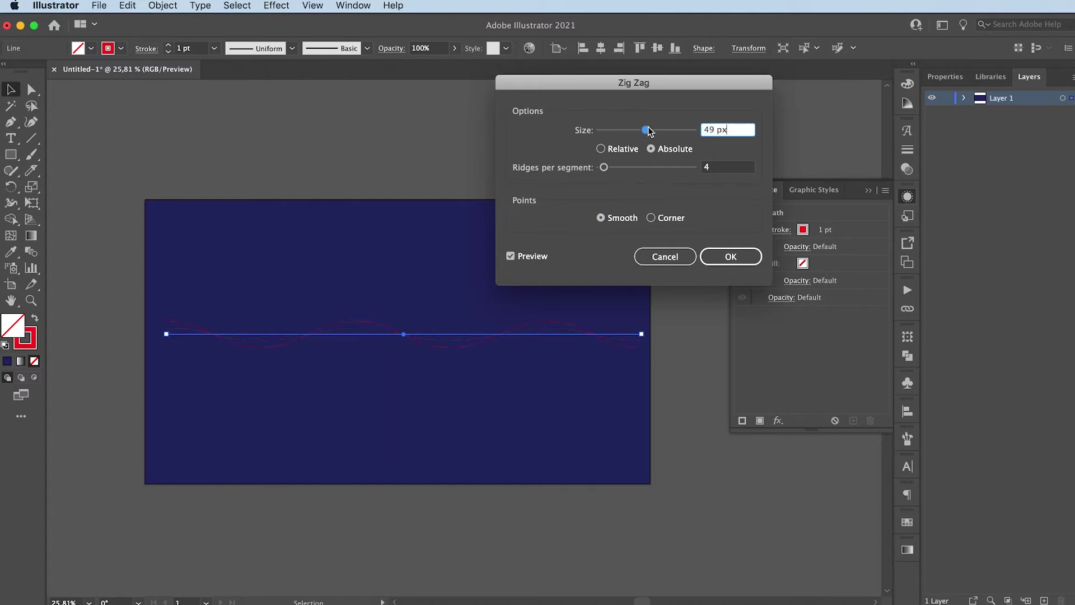
left_click(600, 148)
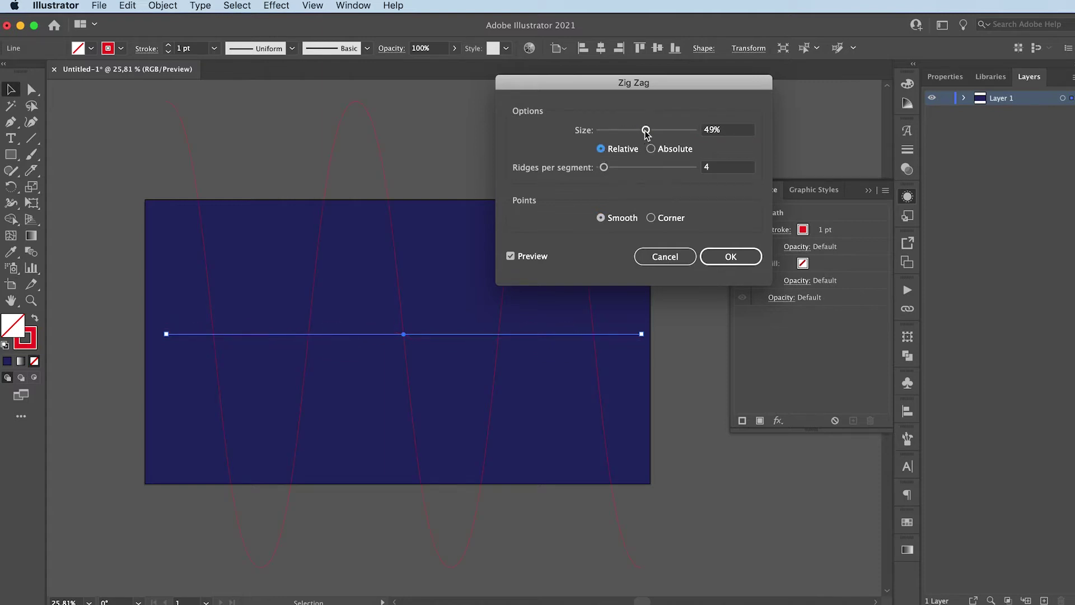
left_click_drag(646, 130, 607, 168)
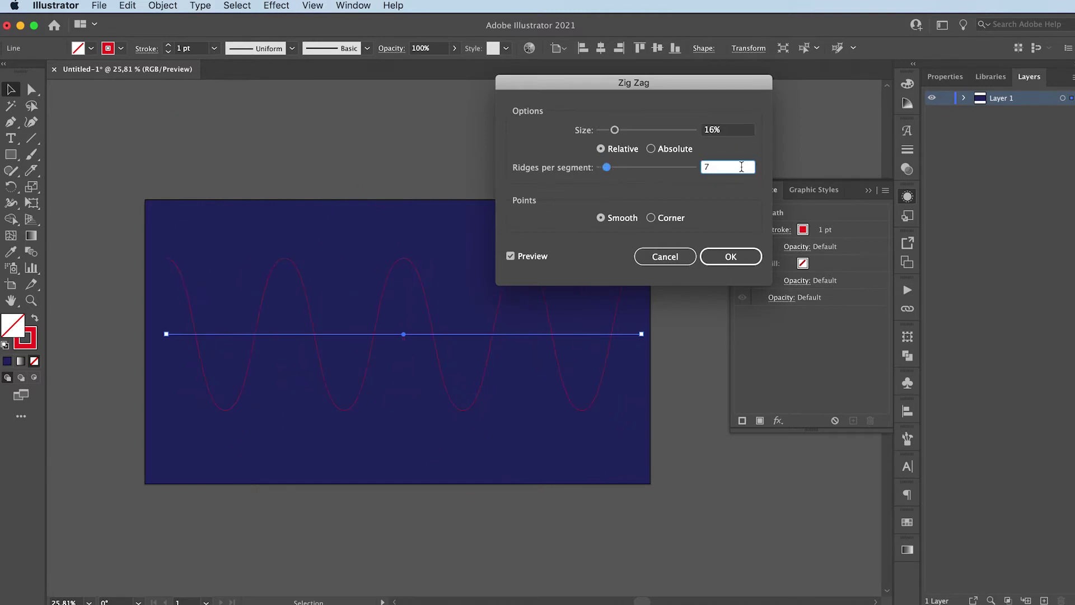
key("Up")
key("Up")
key("Up")
key("Up")
key("Up")
key("Up")
key("Up")
key("Up")
key("Up")
key("Up")
key("Up")
key("Up")
key("Up")
key("Up")
key("Up")
key("Up")
type("6")
left_click(729, 261)
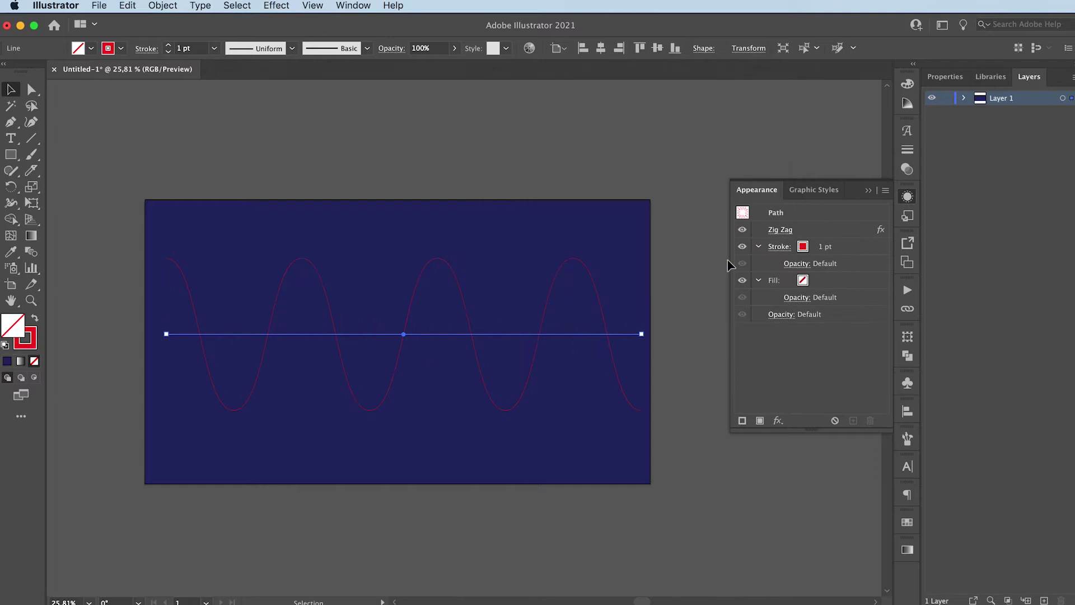
- Add a 3D Extrude & Bevel effect with 306 pt extrude depth and No Shading surface
left_click(276, 4)
mouse_move(283, 91)
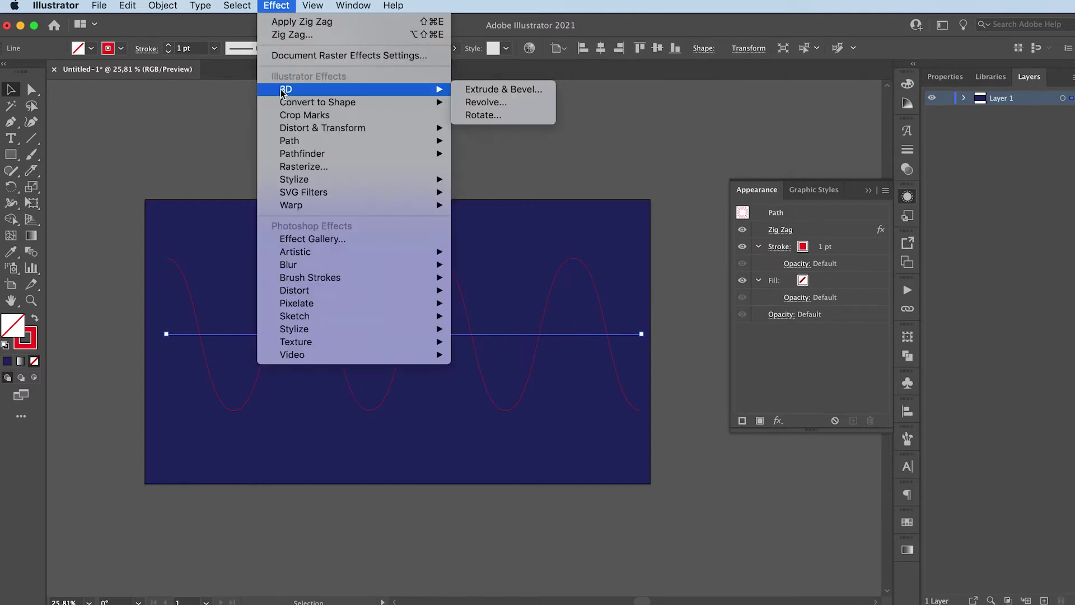
left_click(522, 89)
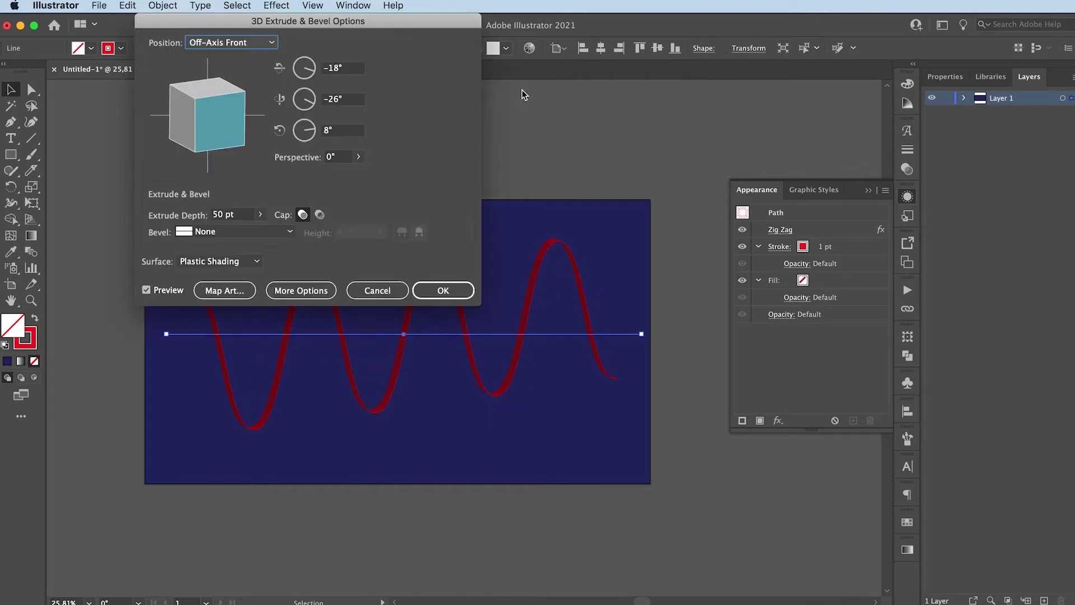
left_click_drag(342, 16, 816, 99)
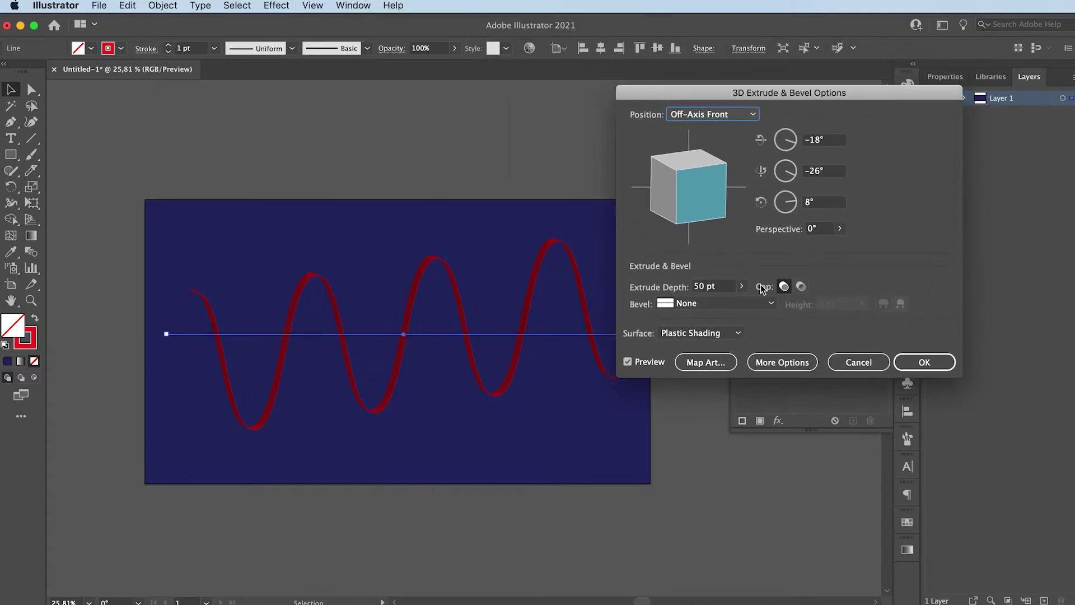
left_click(741, 286)
left_click_drag(694, 309, 700, 310)
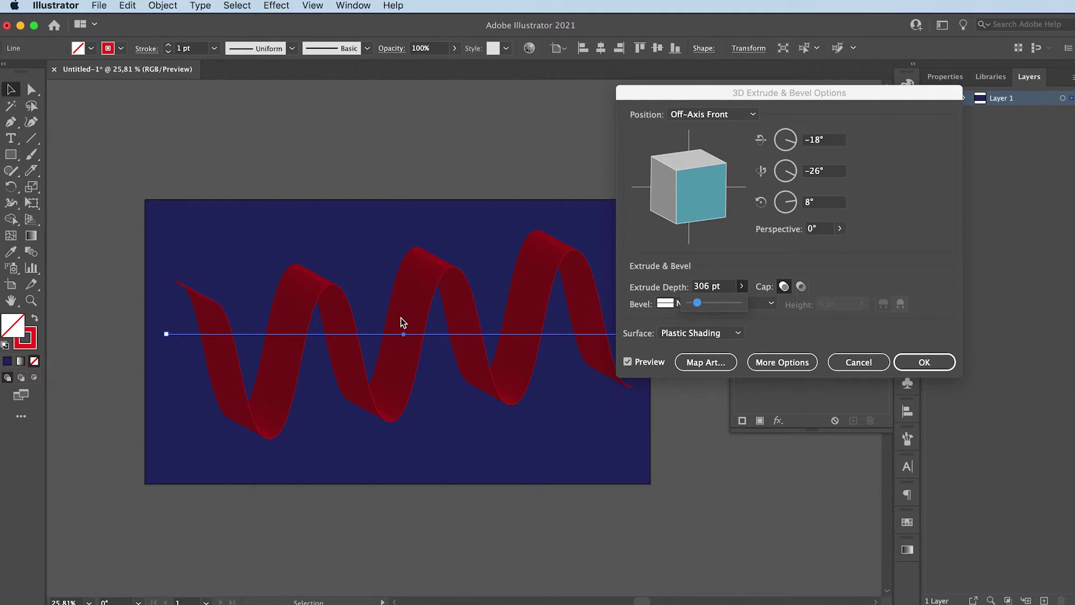
left_click(903, 264)
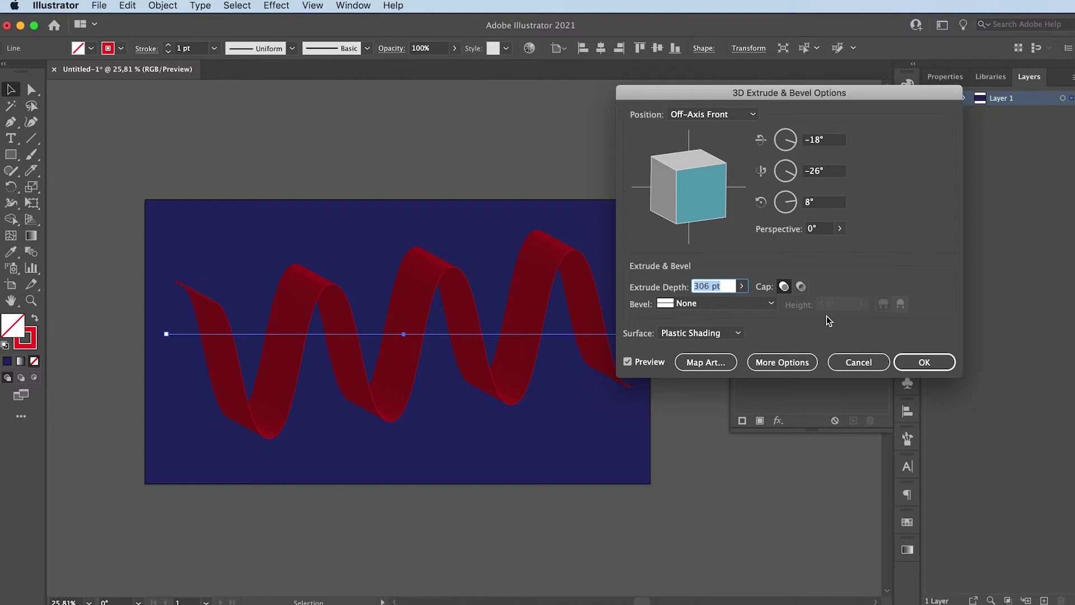
left_click(719, 332)
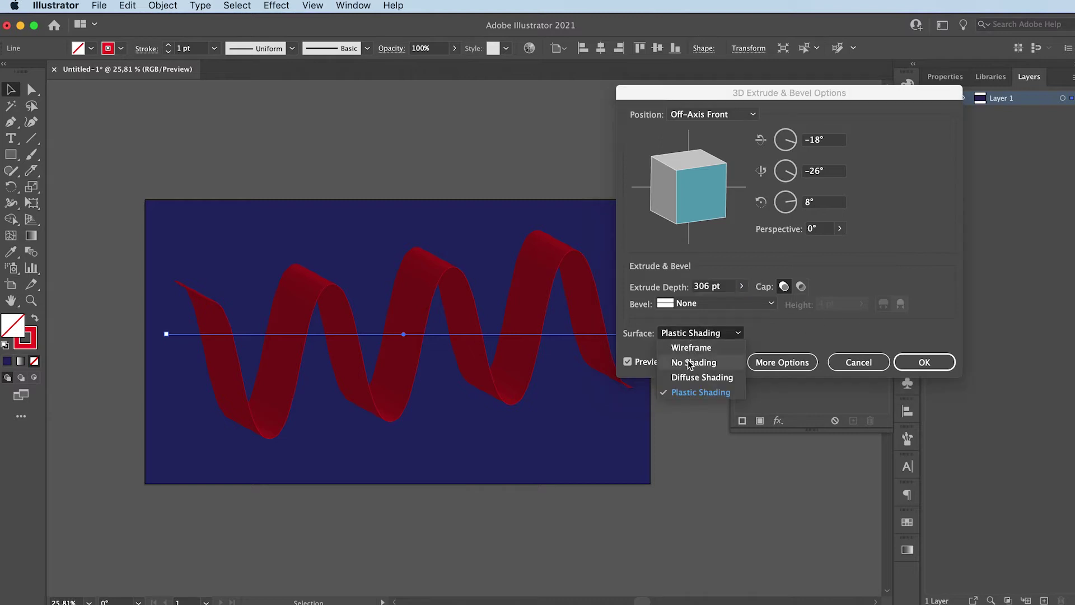
left_click(690, 362)
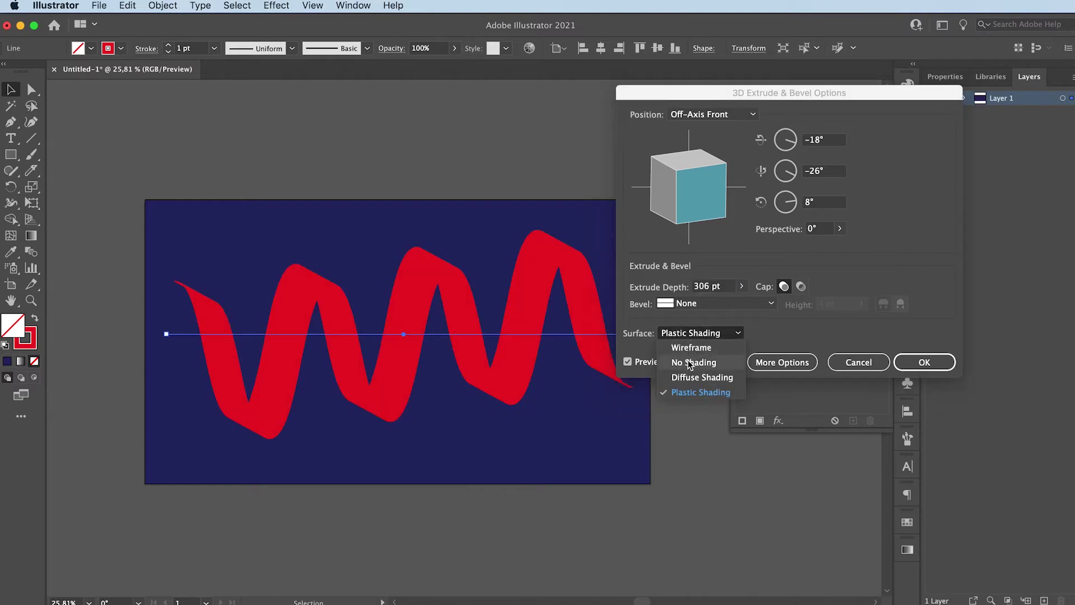
left_click(924, 363)
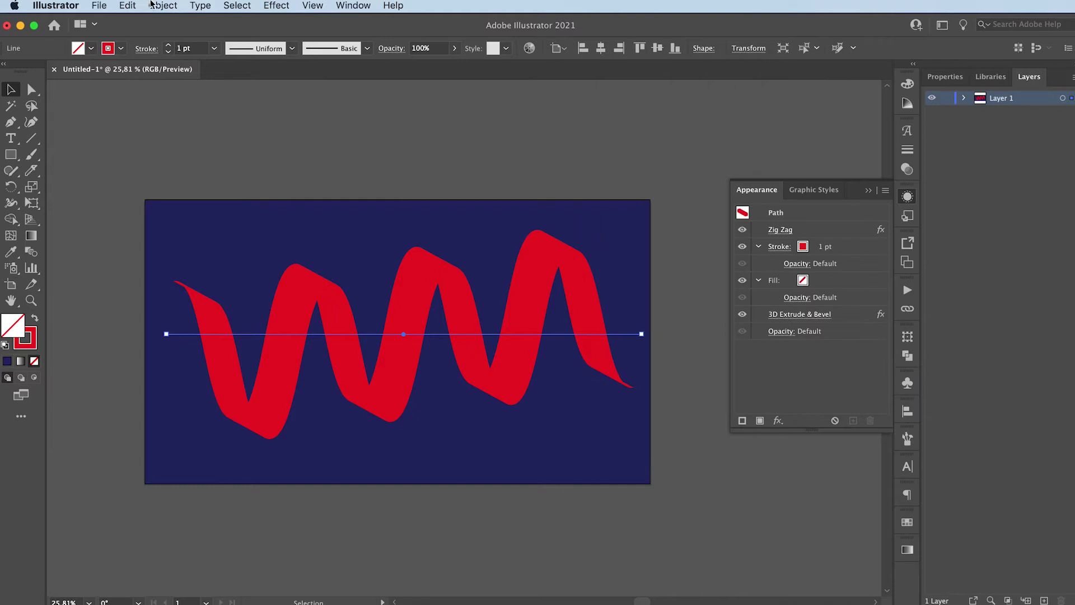
left_click(163, 6)
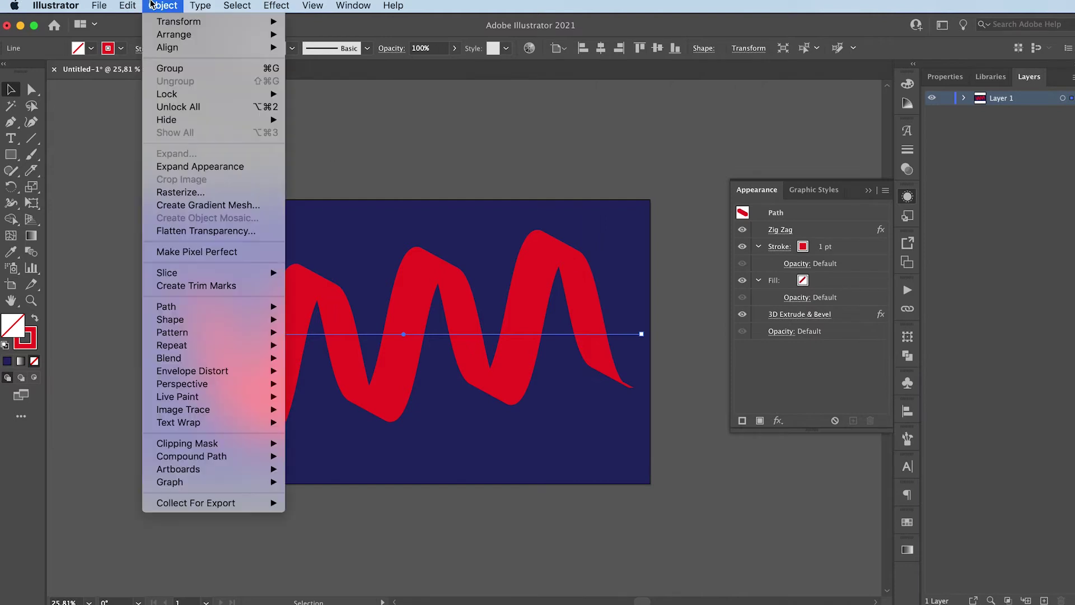
left_click(178, 166)
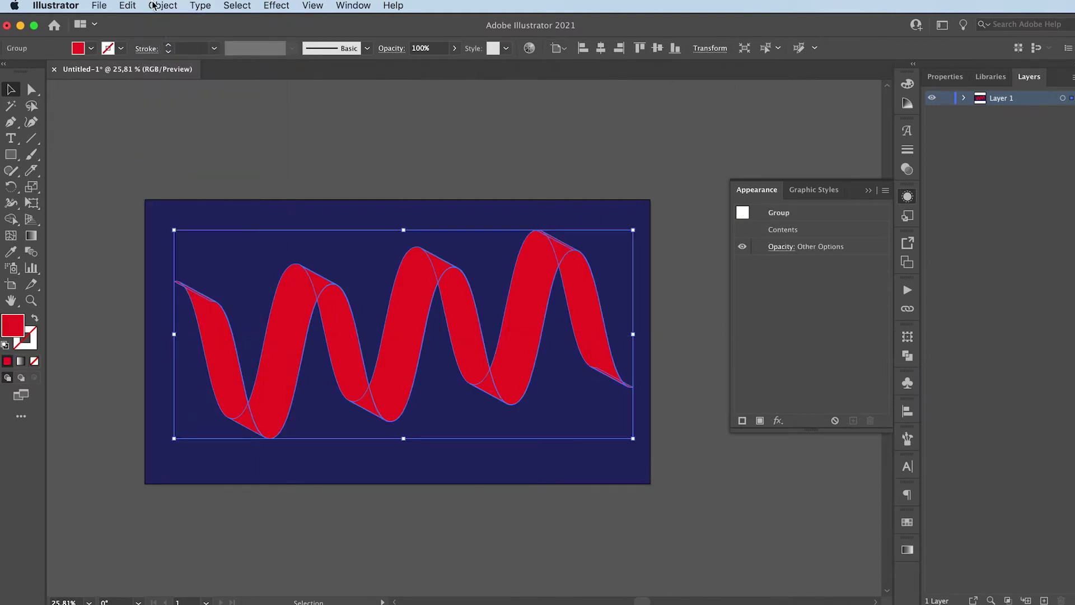
left_click(150, 7)
left_click(155, 153)
left_click(162, 6)
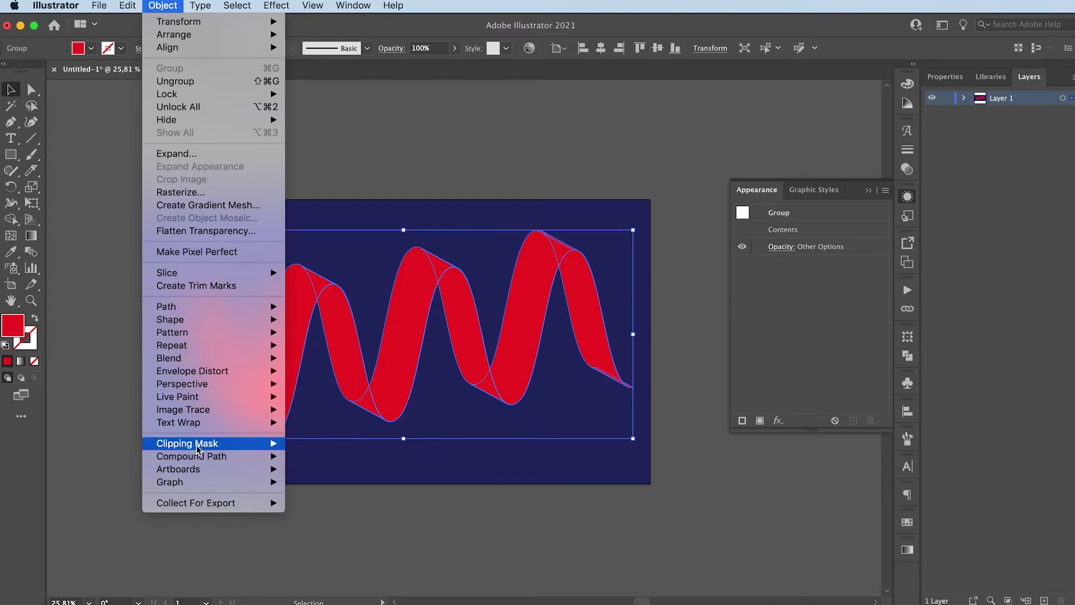
mouse_move(198, 449)
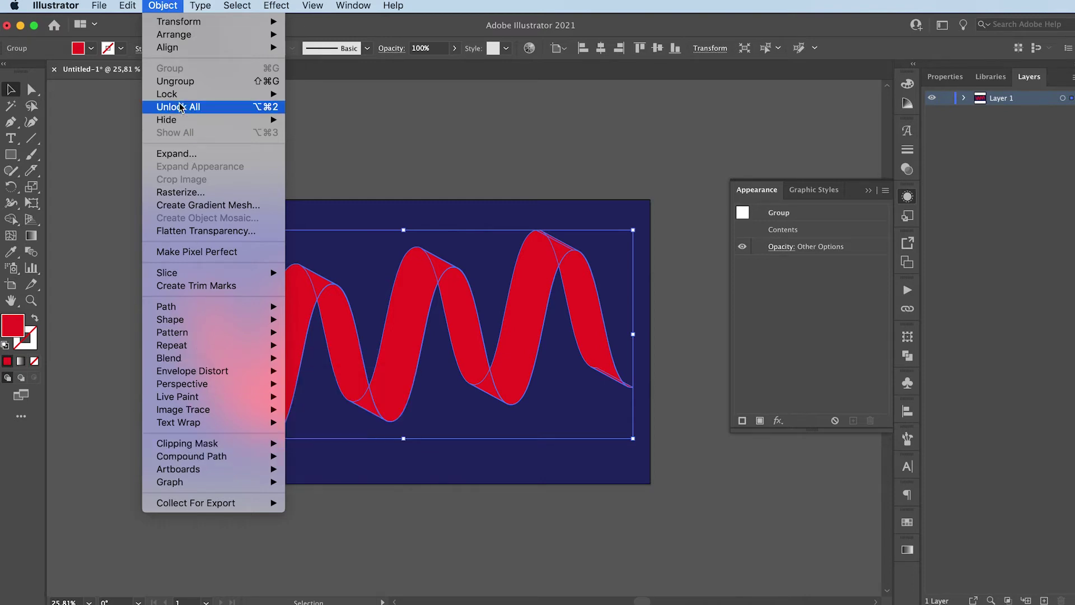
left_click(68, 127)
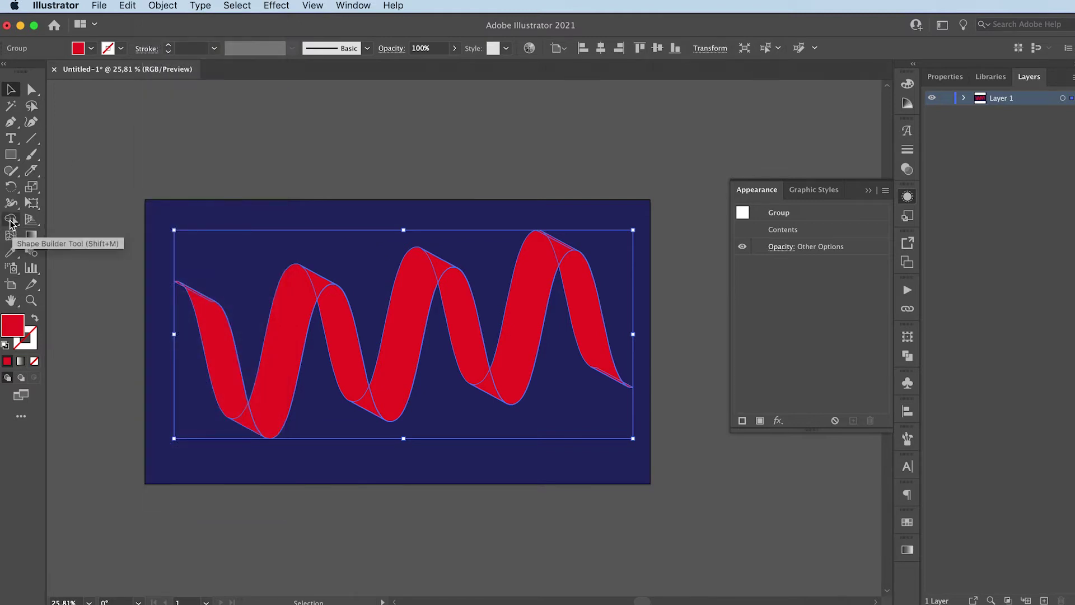
- Zoom in and Shape Builder-merge the first three left strips with their adjoining folds
left_click(11, 221)
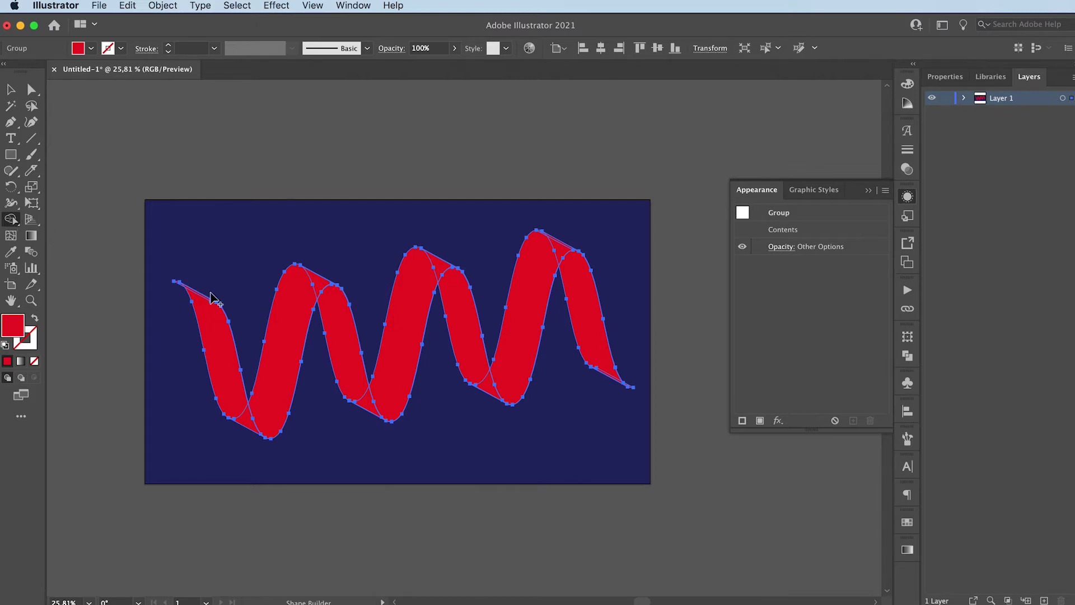
key("z")
left_click_drag(216, 300, 324, 241)
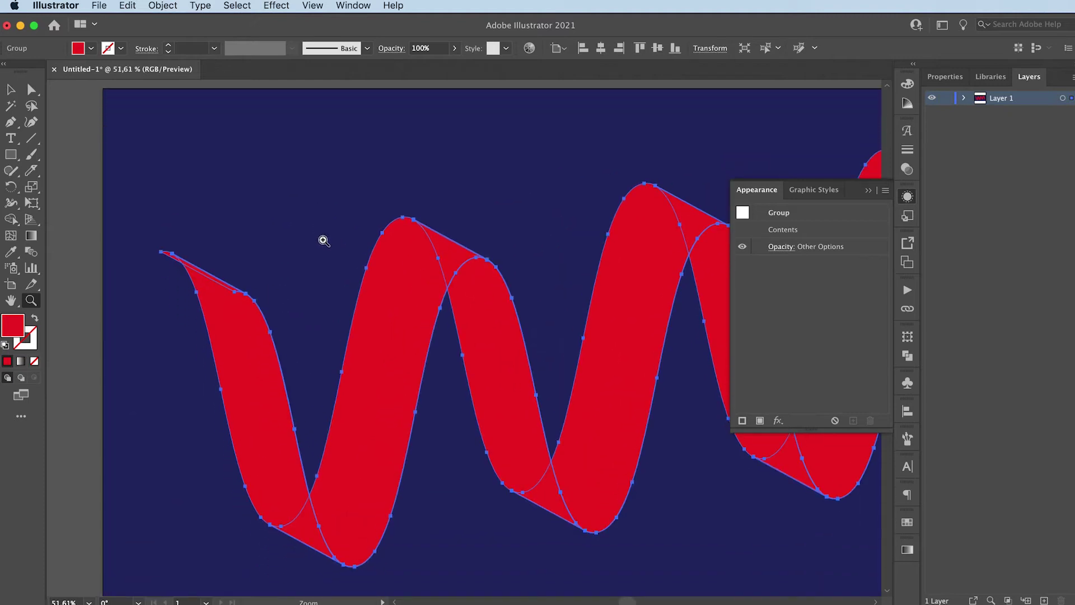
left_click(10, 222)
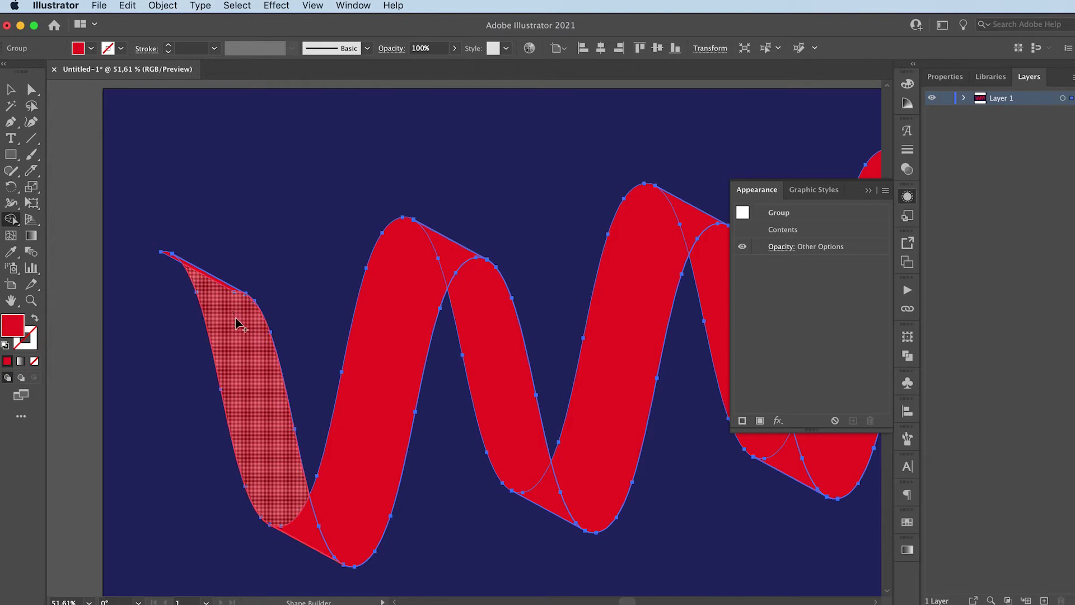
left_click_drag(240, 319, 246, 381)
left_click_drag(278, 456, 318, 545)
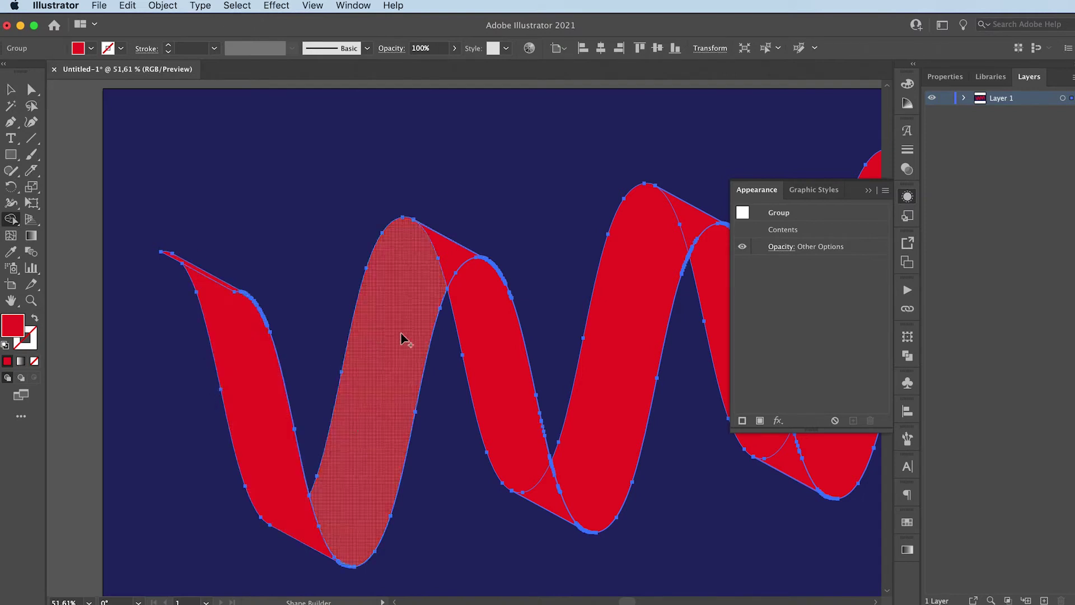
mouse_move(349, 516)
left_mouse_down()
mouse_move(379, 450)
mouse_move(406, 304)
mouse_move(447, 258)
left_mouse_up()
mouse_move(490, 312)
left_mouse_down()
mouse_move(497, 363)
mouse_move(553, 509)
left_mouse_up()
- Merge the remaining right-side strips with their folds and return to the Selection tool
scroll(588, 448, "right", 5)
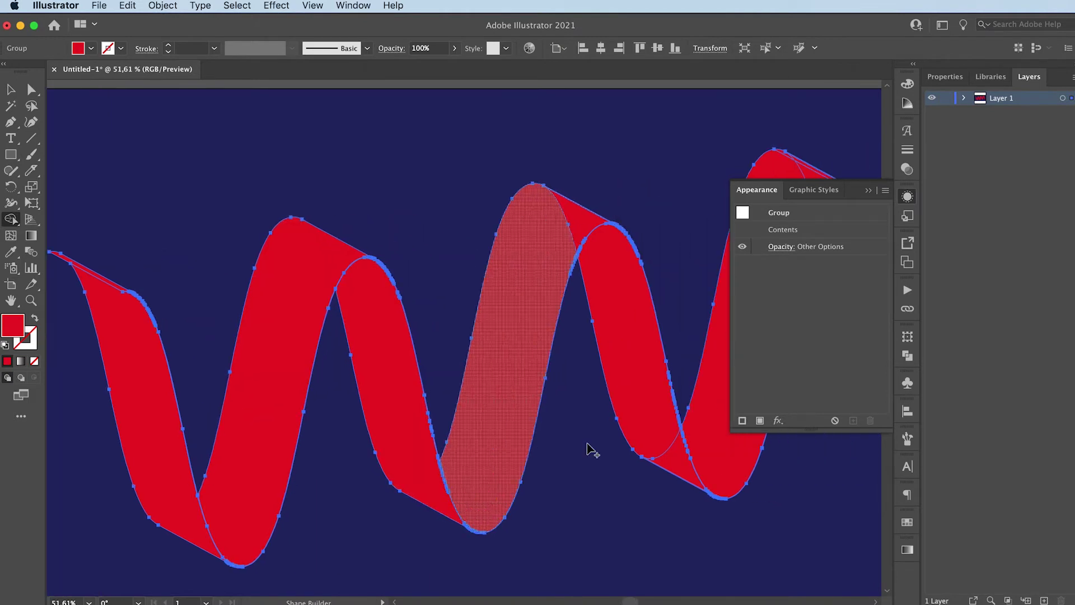
mouse_move(478, 380)
left_mouse_down()
mouse_move(482, 321)
mouse_move(536, 228)
left_mouse_up()
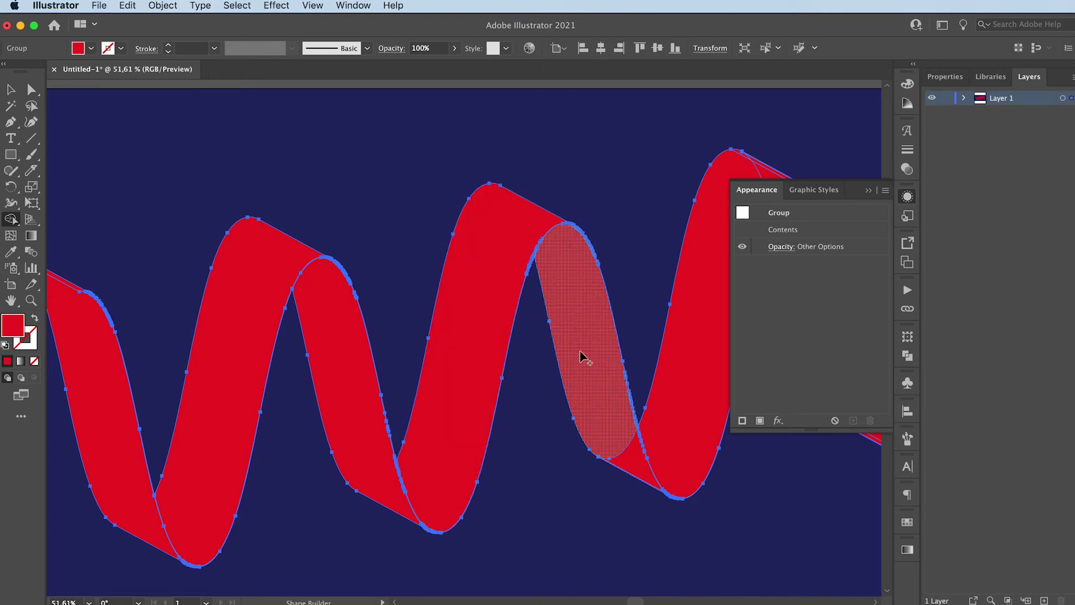
mouse_move(582, 355)
left_mouse_down()
mouse_move(606, 438)
mouse_move(627, 464)
left_mouse_up()
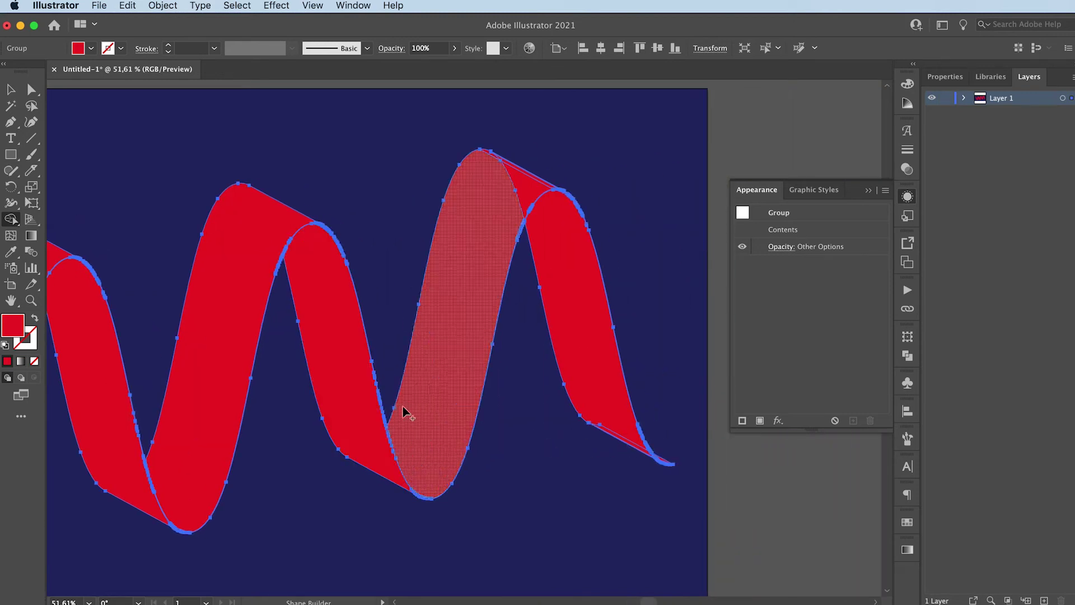
mouse_move(433, 444)
left_mouse_down()
mouse_move(524, 204)
mouse_move(554, 196)
left_mouse_up()
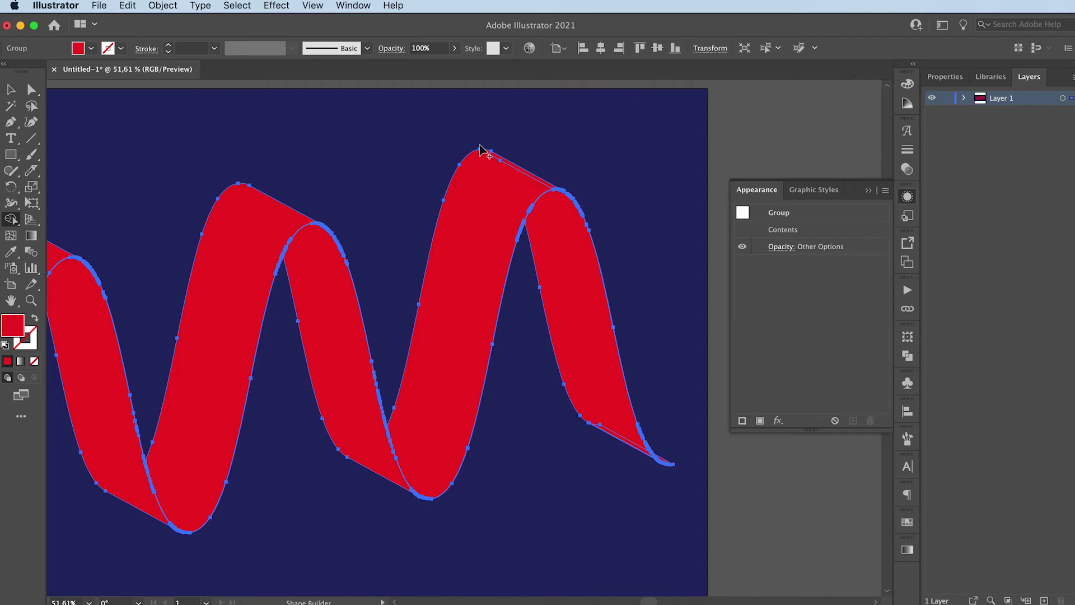
mouse_move(554, 238)
left_mouse_down()
mouse_move(586, 376)
mouse_move(612, 437)
mouse_move(644, 457)
left_mouse_up()
scroll(561, 515, "down", 4)
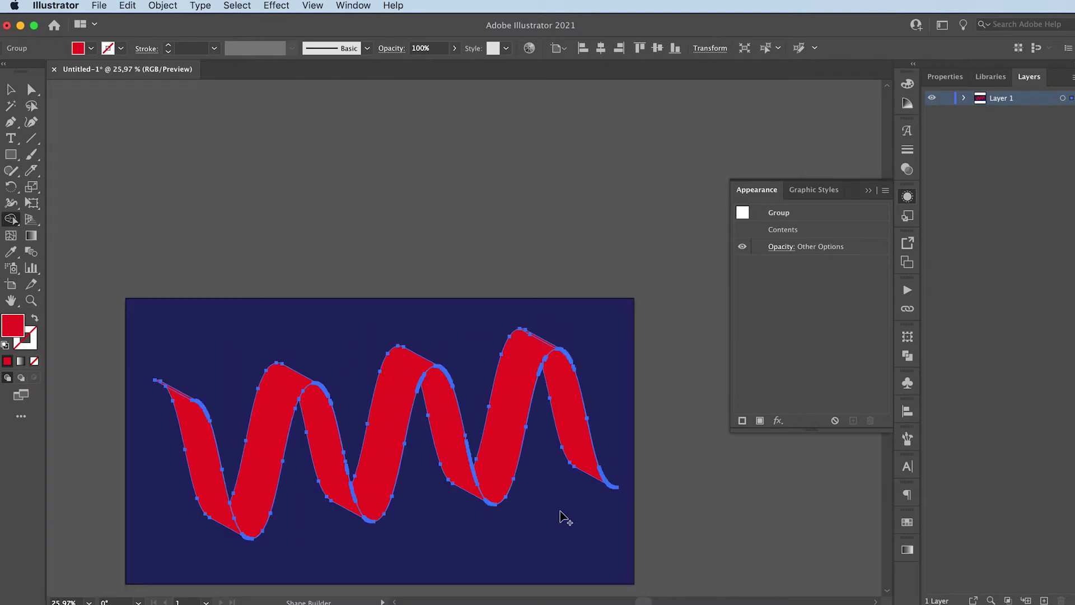
scroll(563, 515, "down", 5)
key("v")
scroll(497, 472, "up", 3)
scroll(498, 476, "down", 1)
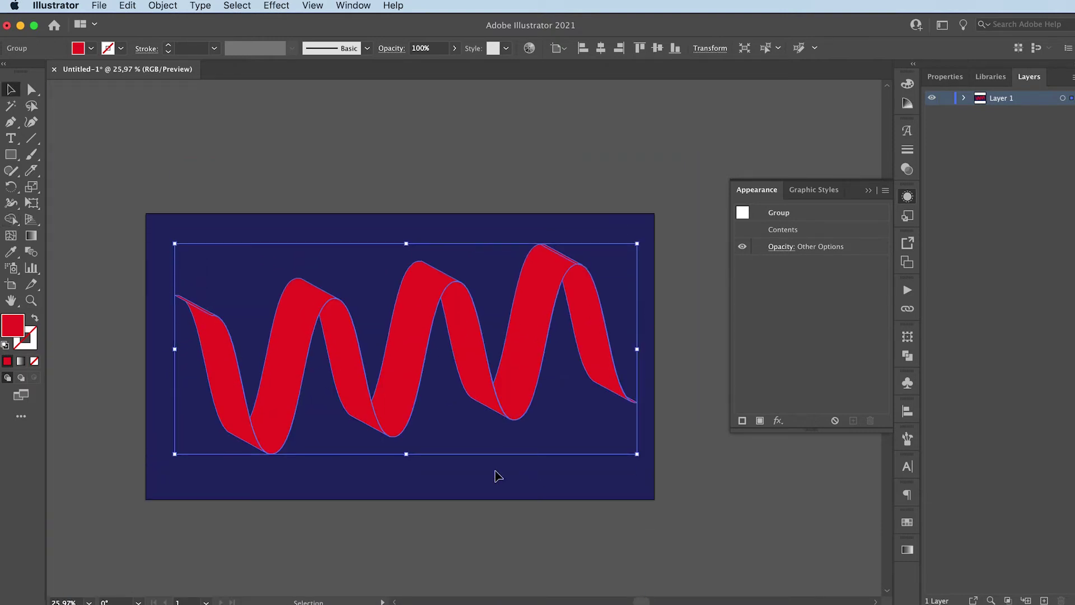
- Ungroup the ribbon three times until no grouping remains, then select the leftmost strip alone
left_click(166, 6)
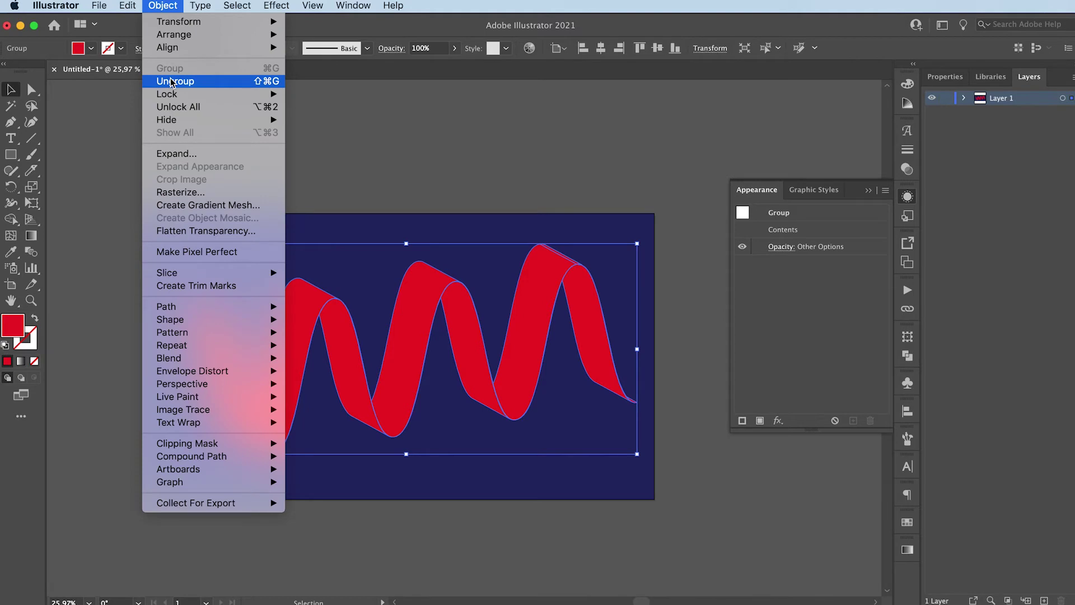
left_click(172, 81)
left_click(163, 4)
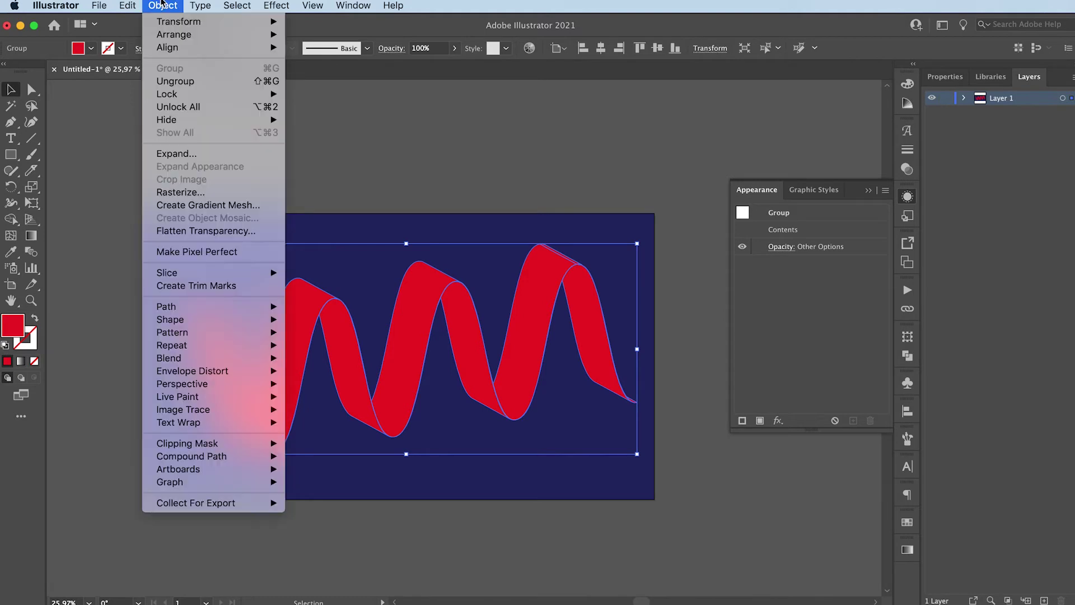
left_click(173, 82)
left_click(162, 5)
left_click(172, 83)
left_click(158, 5)
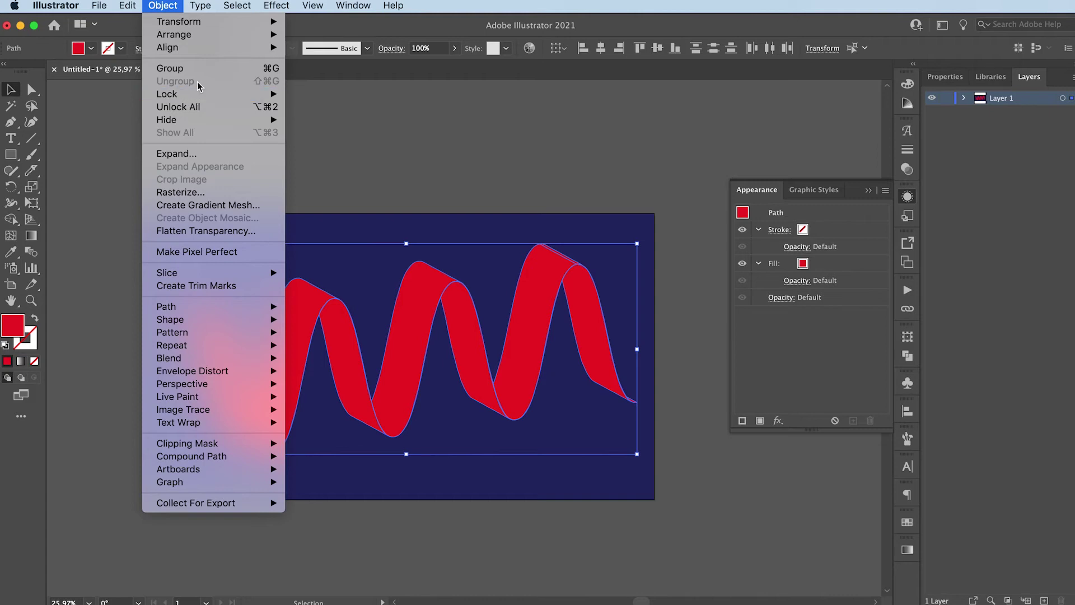
left_click(100, 311)
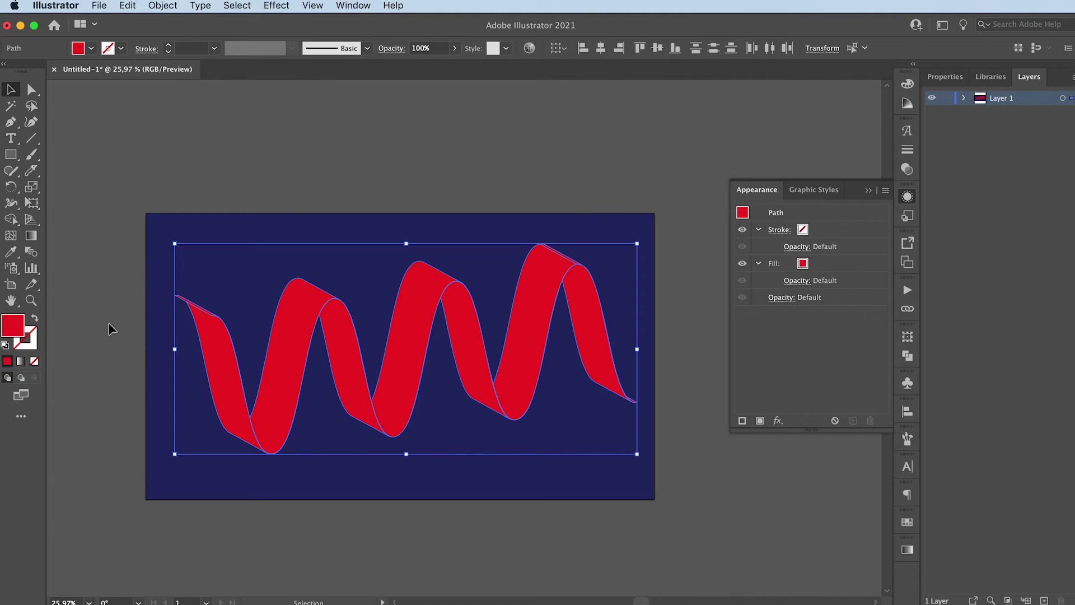
left_click(109, 328)
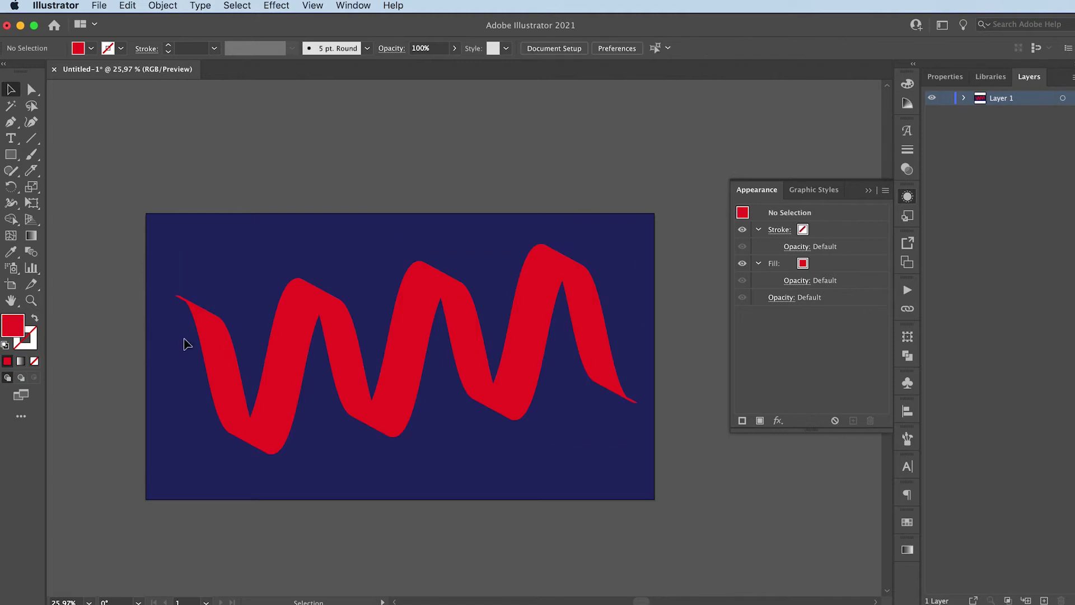
left_click(212, 351)
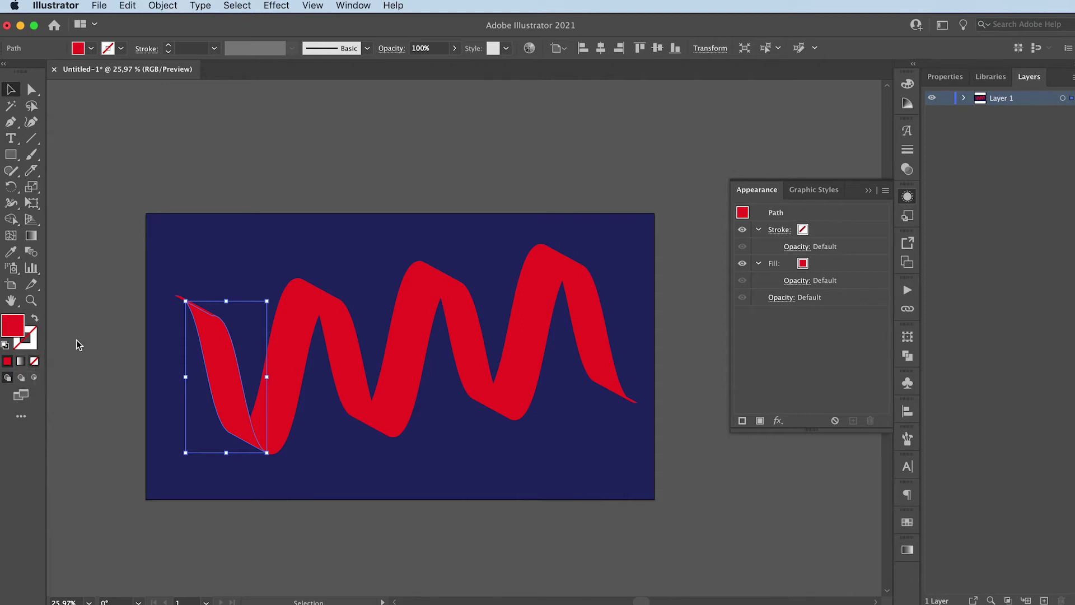
- Fill all the wave pieces with a gradient running from cyan to white
left_click_drag(160, 258, 614, 460)
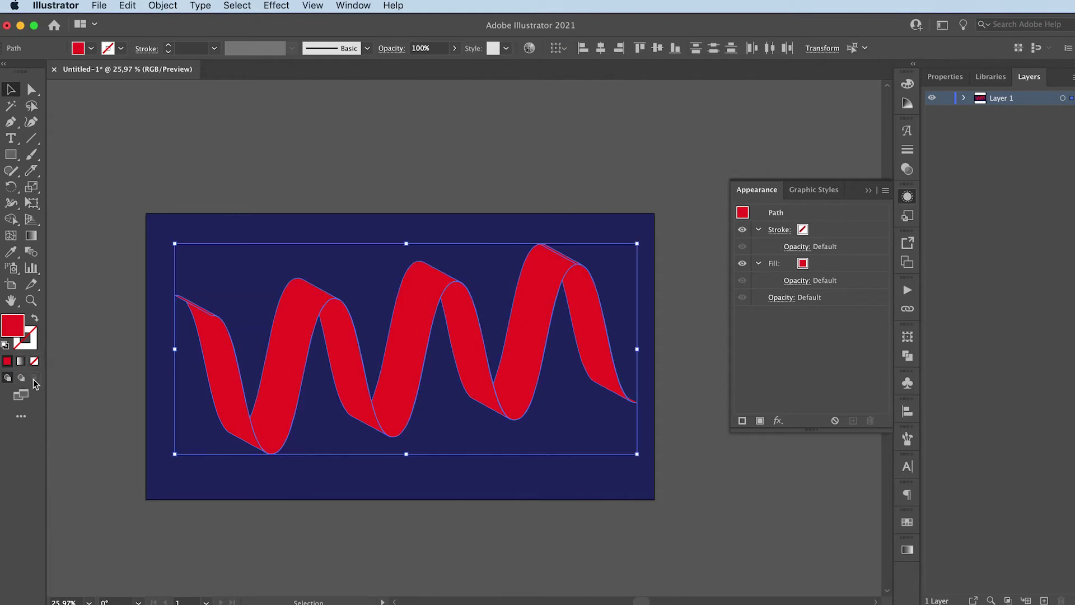
left_click(21, 362)
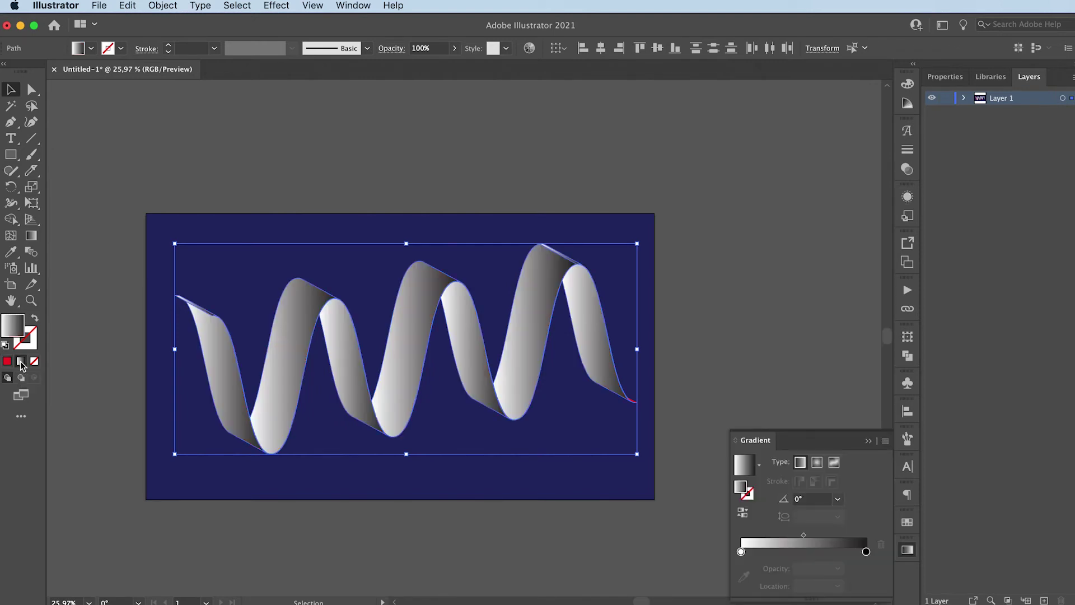
double_click(742, 553)
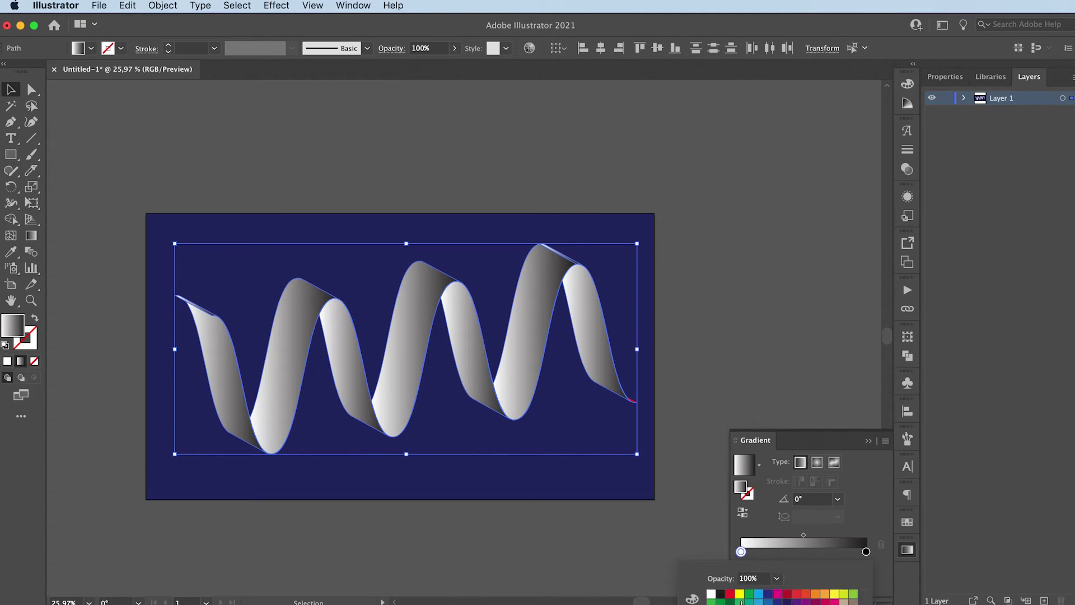
left_click(759, 595)
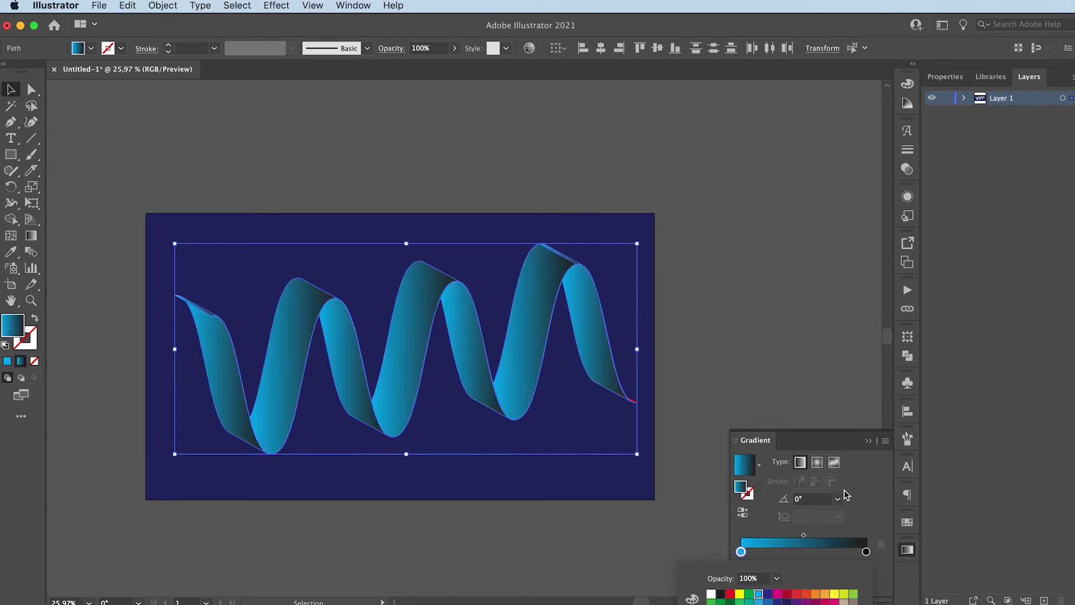
double_click(867, 552)
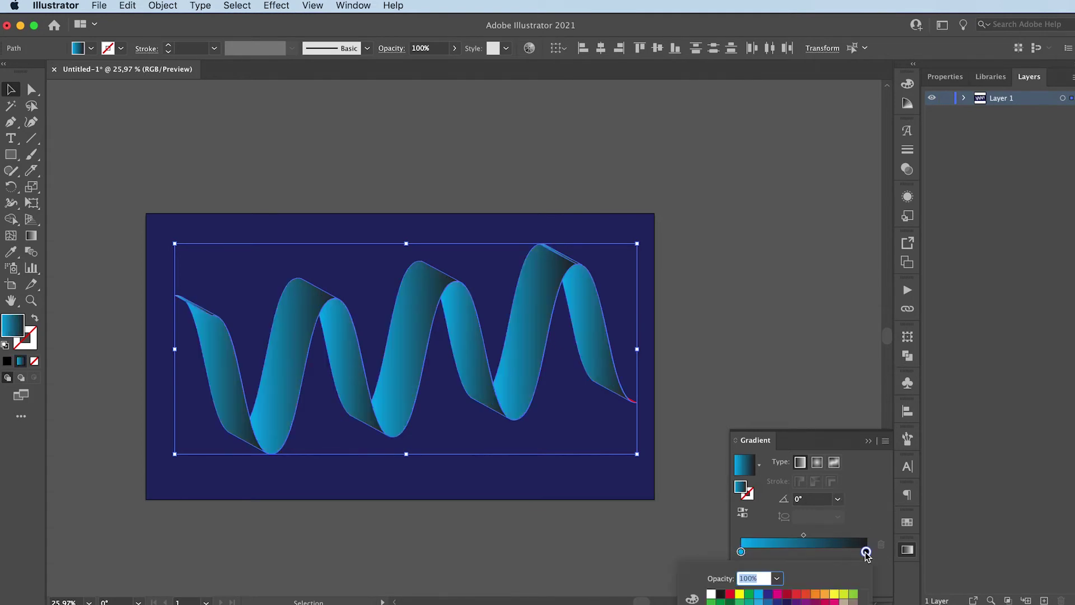
left_click(711, 594)
- Close the swatch popup and gradient options, then deselect the ribbon
left_click(865, 483)
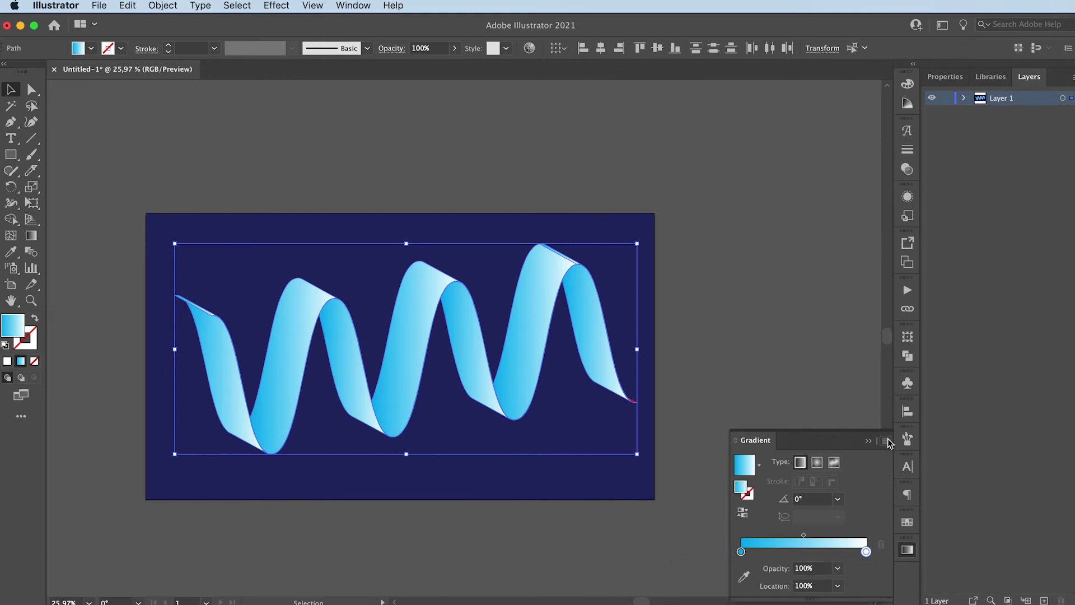
left_click(868, 441)
left_click(732, 442)
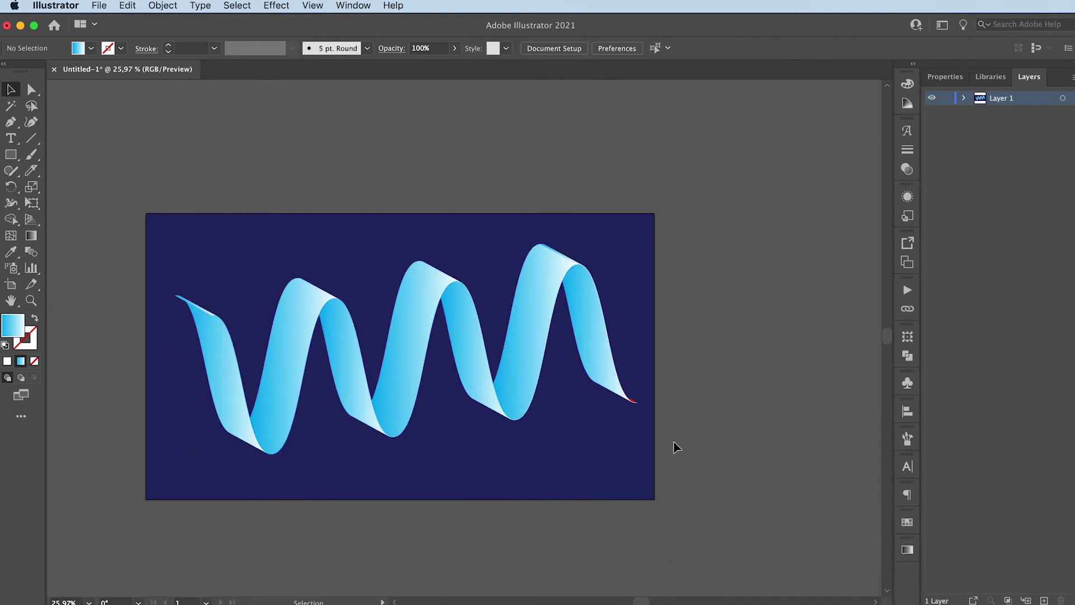
- Zoom in and run the leftmost piece's gradient vertically from blue to white
key("z")
left_click_drag(196, 300, 352, 295)
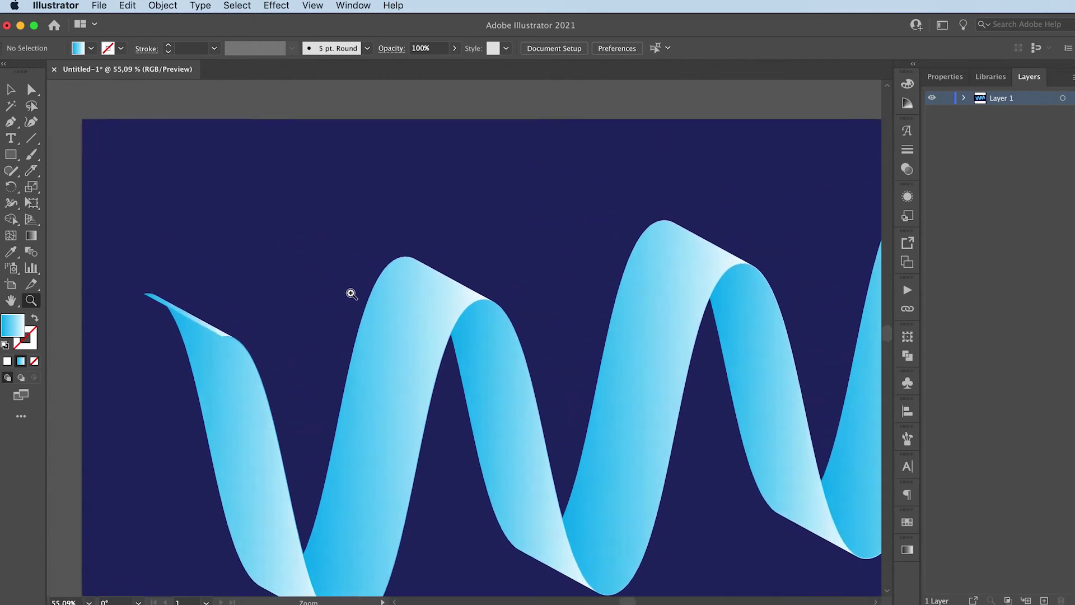
scroll(347, 300, "down", 3)
key("v")
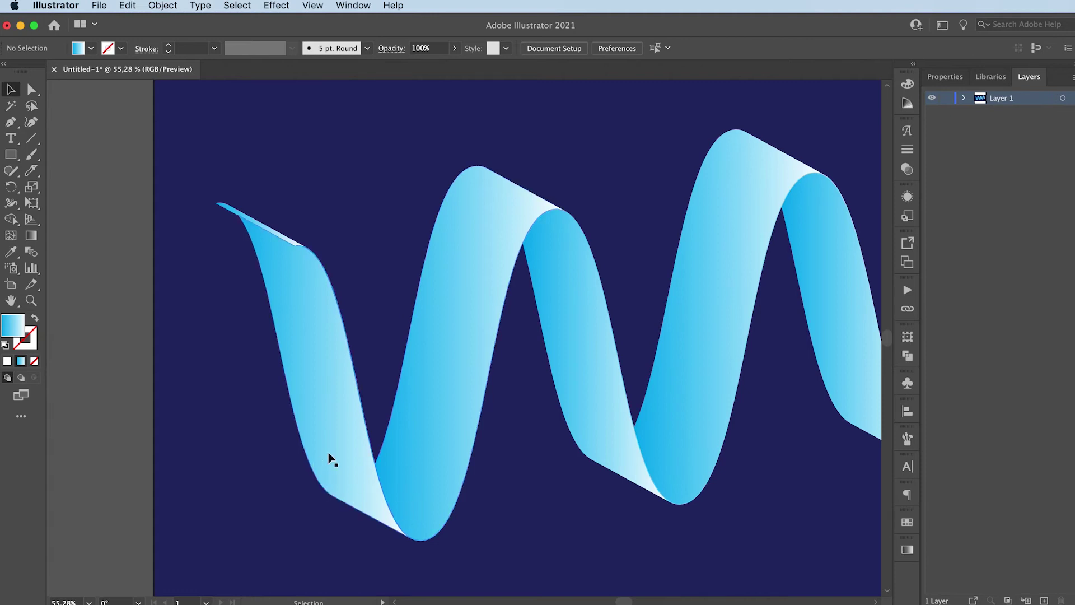
left_click(342, 448)
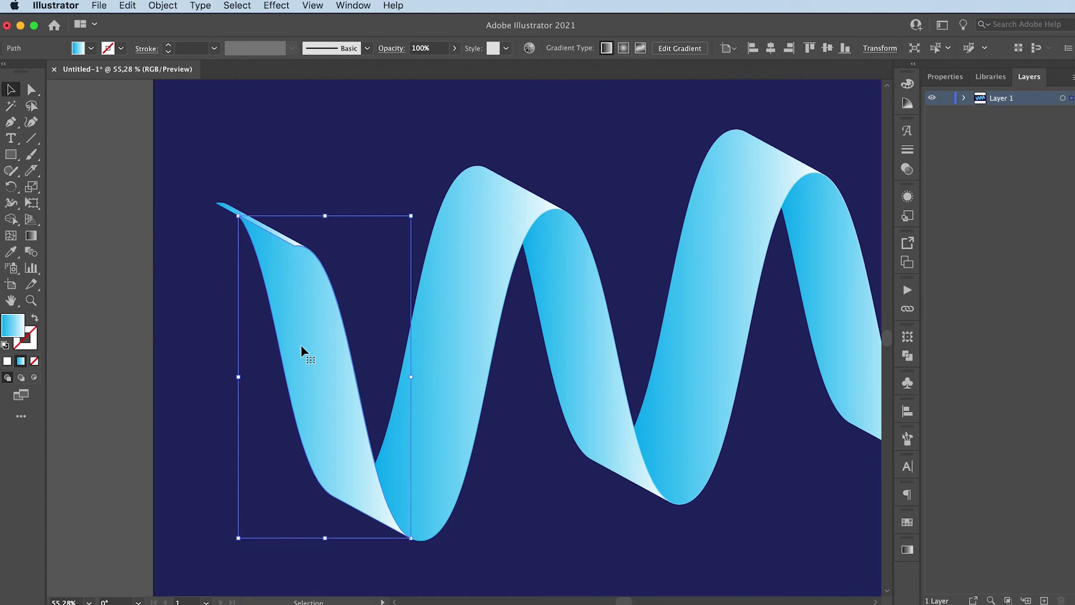
key("g")
mouse_move(348, 464)
left_mouse_down()
mouse_move(297, 290)
mouse_move(341, 483)
mouse_move(352, 477)
left_mouse_up()
- Redraw the middle piece's gradient along its length, then move the whole ribbon up-left
key("v")
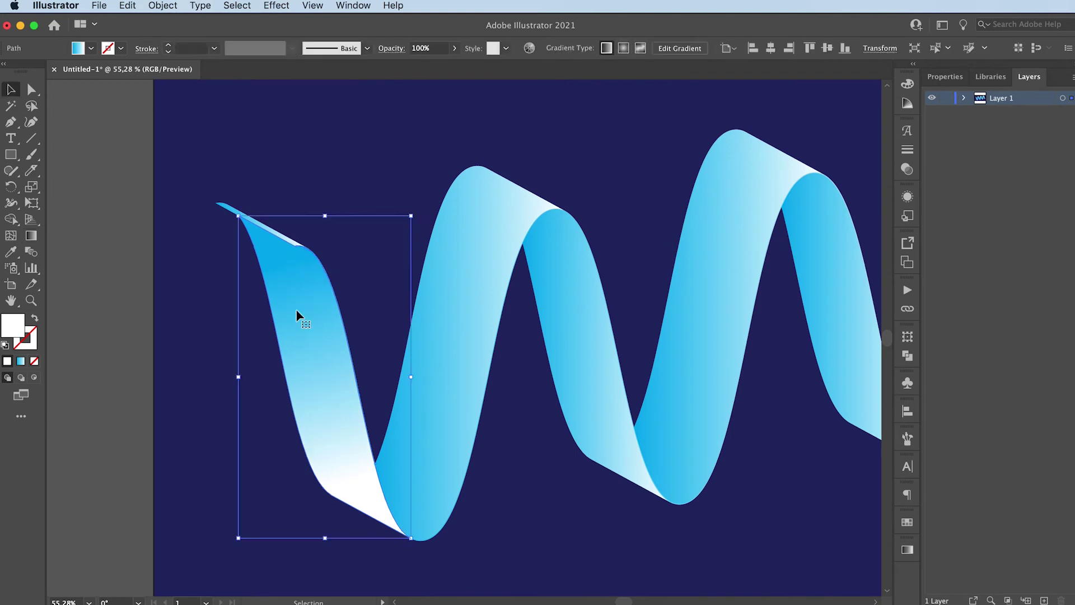
left_click(591, 379)
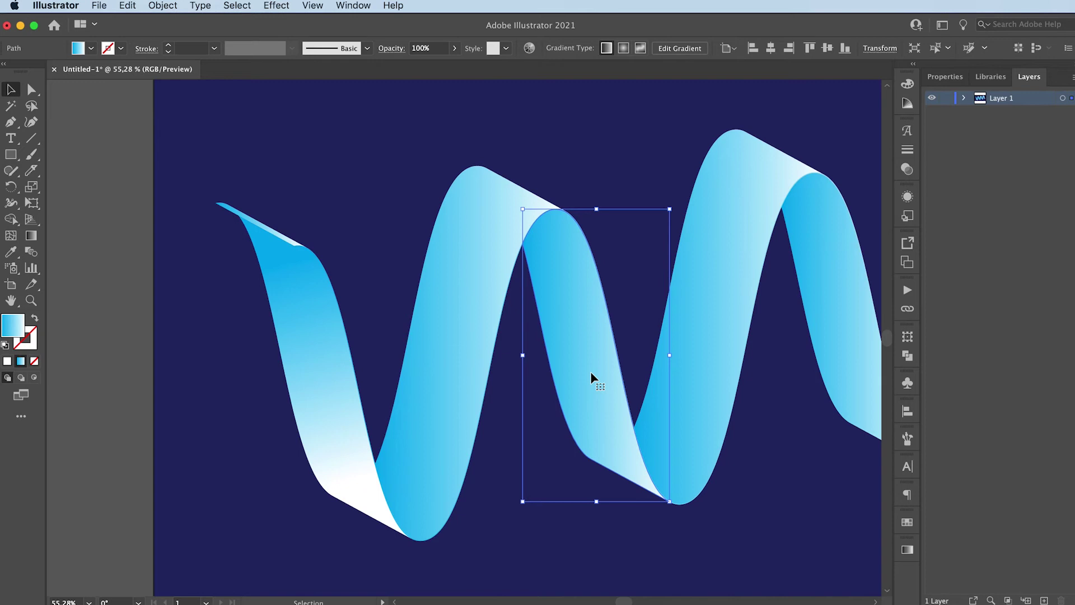
key("g")
mouse_move(613, 446)
left_mouse_down()
mouse_move(562, 301)
mouse_move(565, 272)
left_mouse_up()
left_click_drag(546, 235, 612, 451)
key("v")
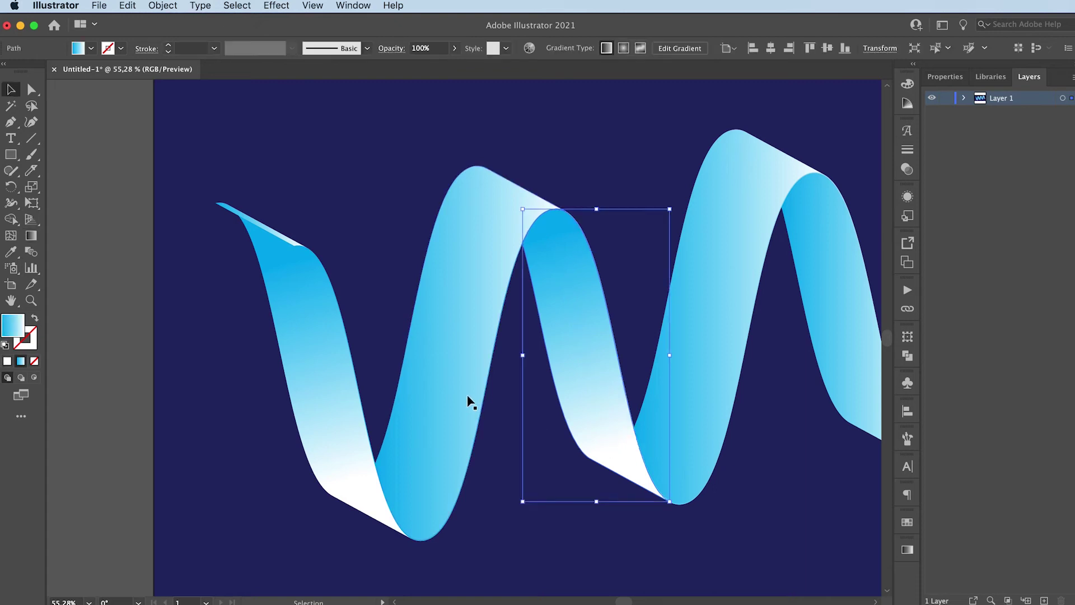
left_click(451, 389)
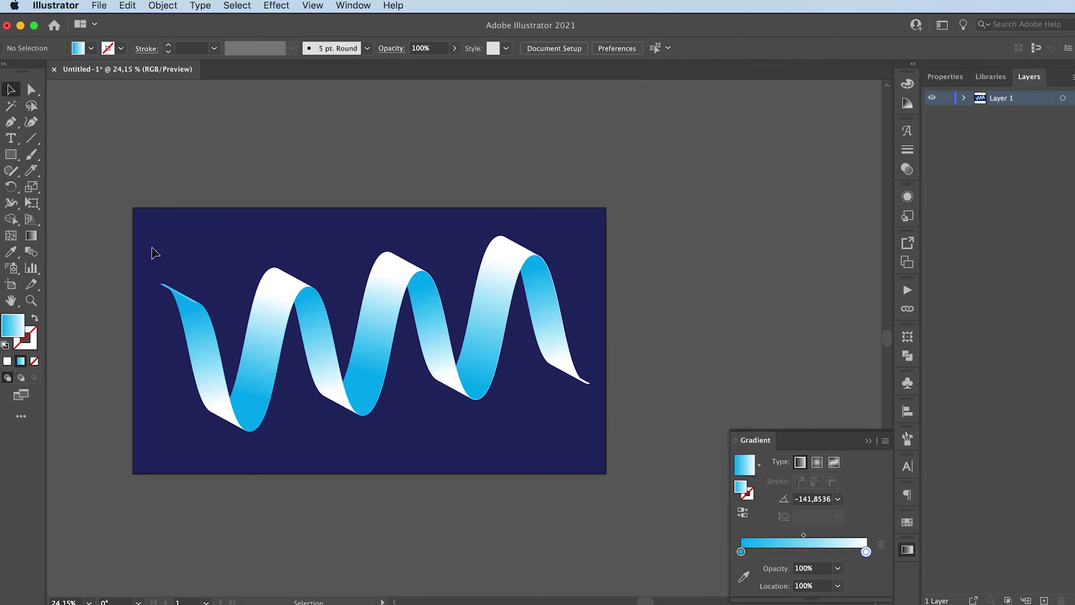
left_click_drag(155, 253, 586, 414)
left_click_drag(455, 364, 449, 355)
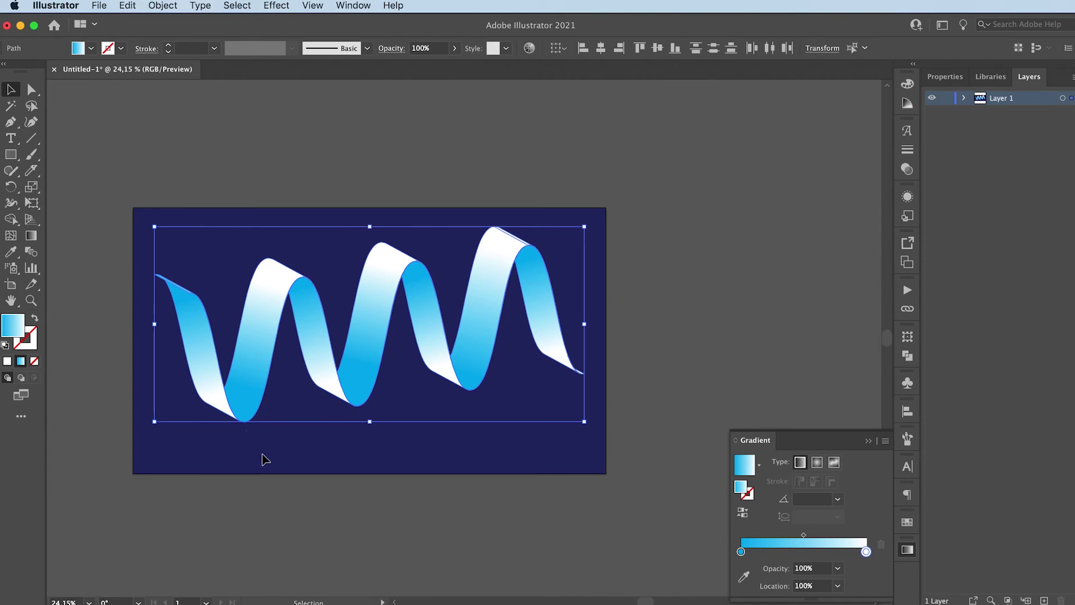
- Select the whole ribbon and add a Drop Shadow offset 150 px right and 140 px down
key("a")
left_click(246, 432)
key("ctrl+a")
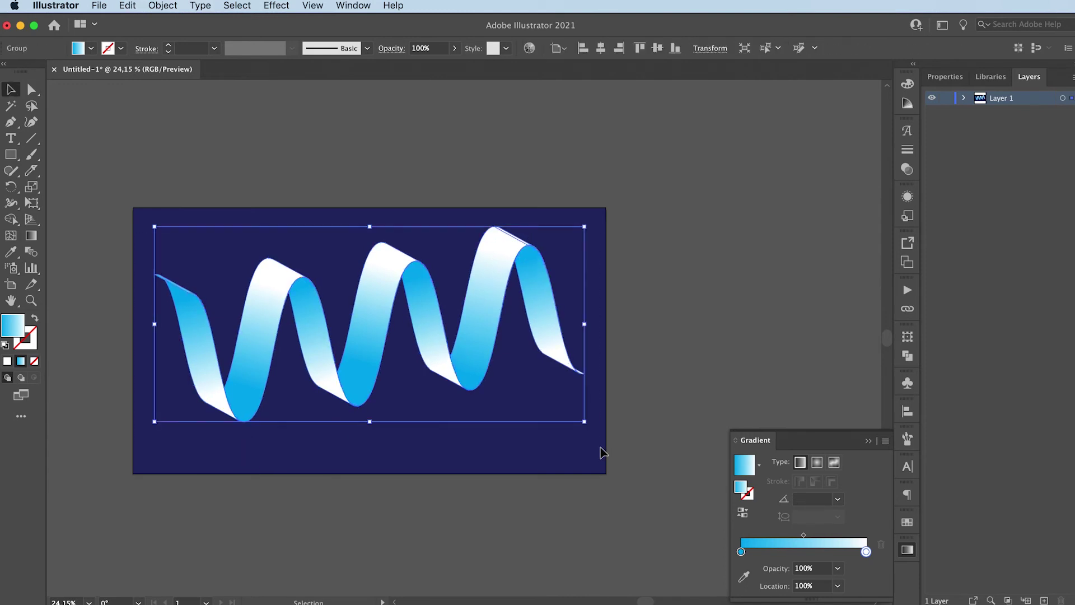
left_click(278, 4)
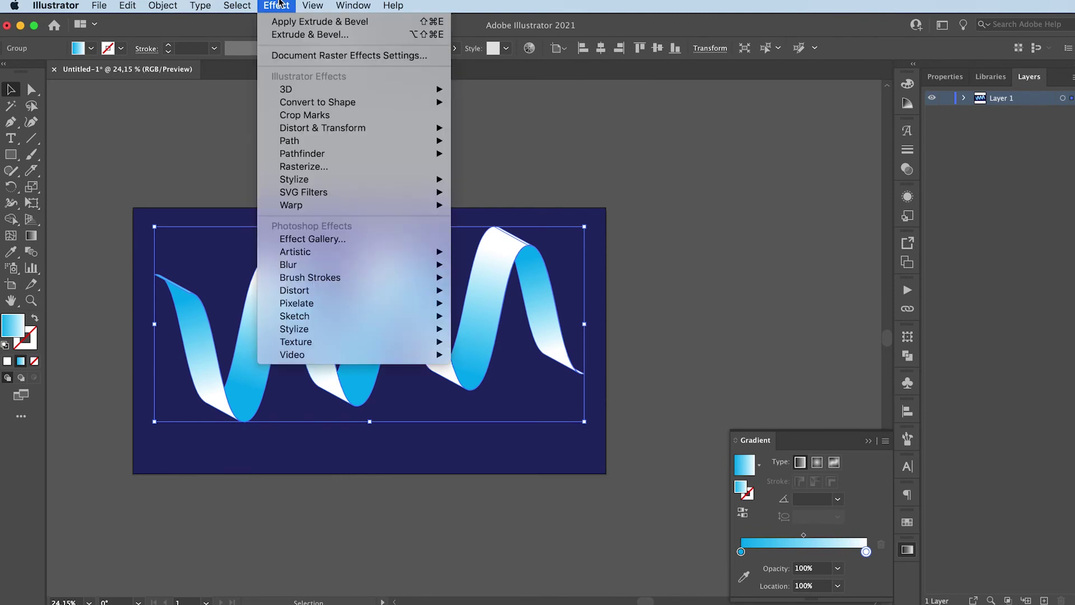
mouse_move(313, 186)
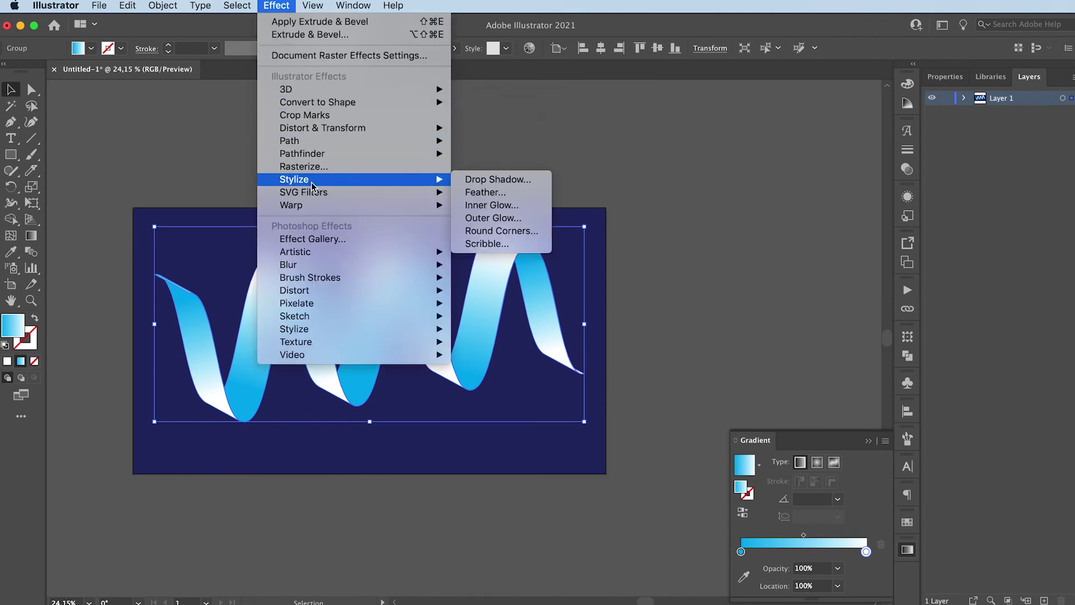
left_click(490, 180)
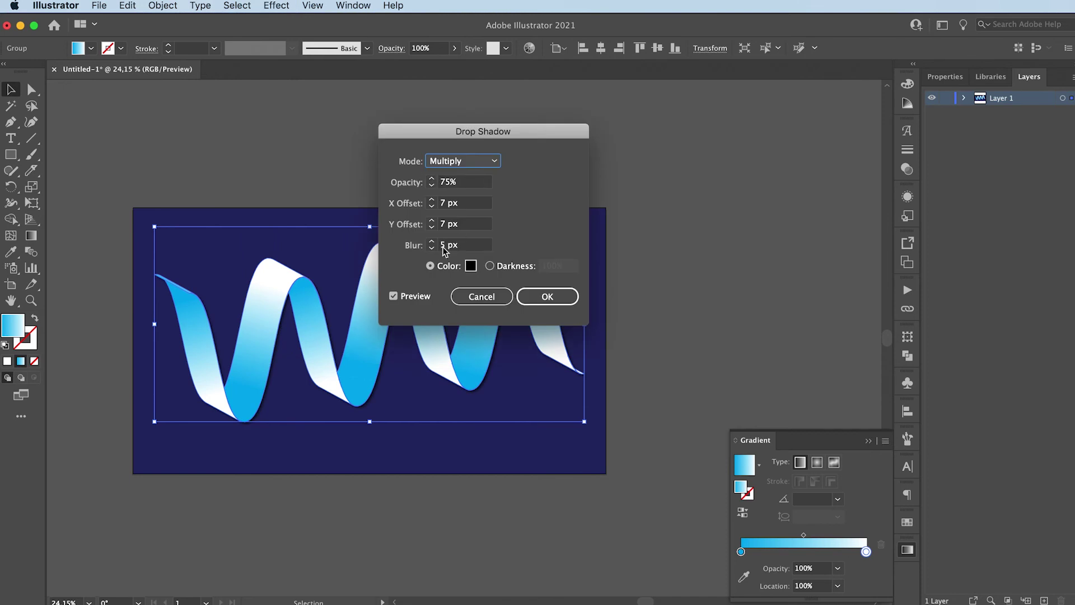
left_click(448, 226)
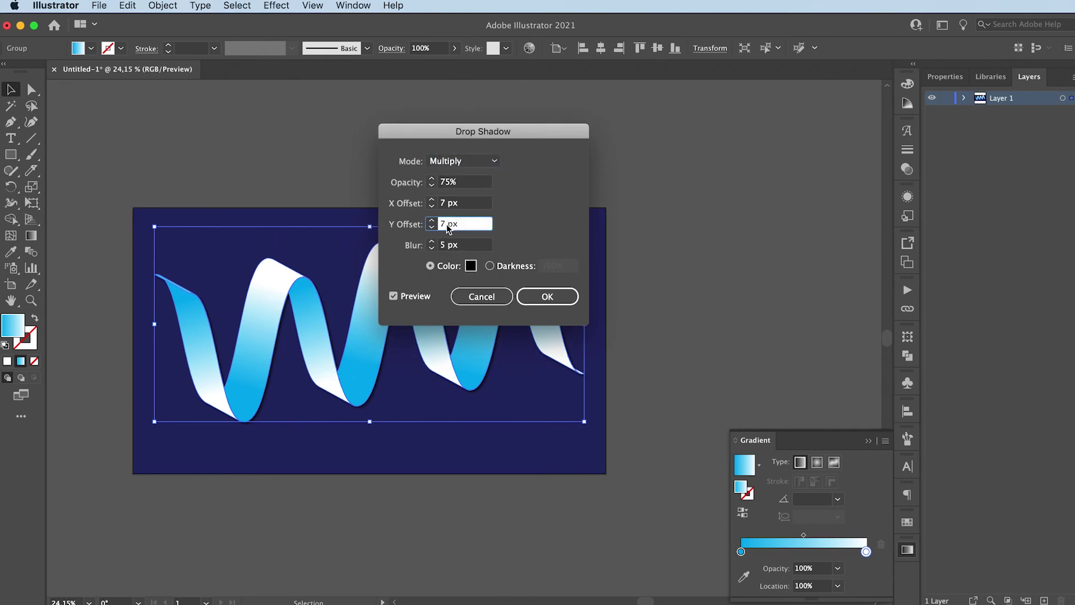
type("130")
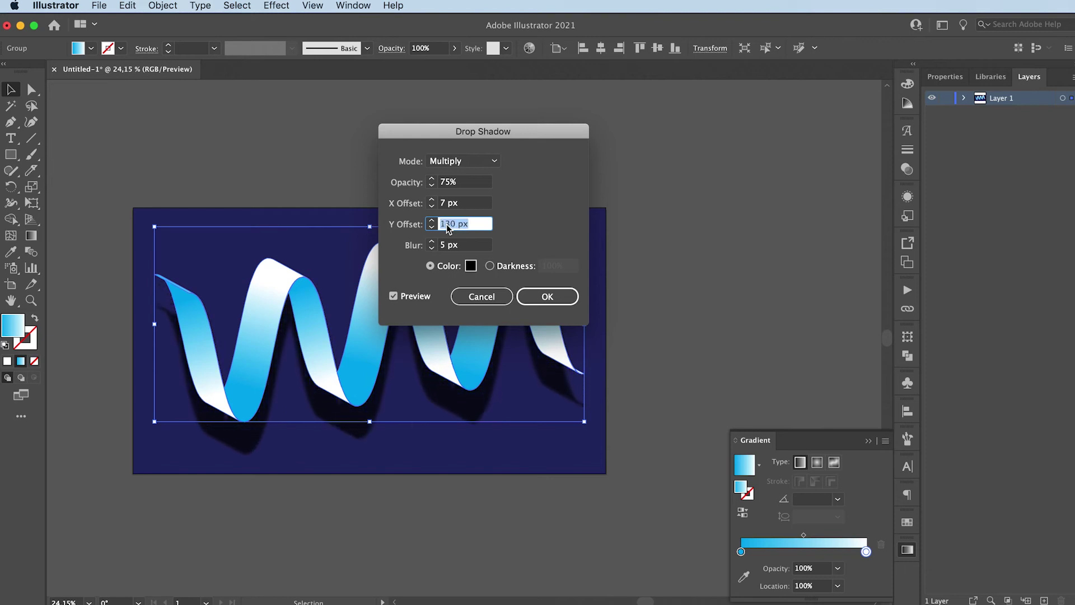
key("shift+Up")
double_click(444, 204)
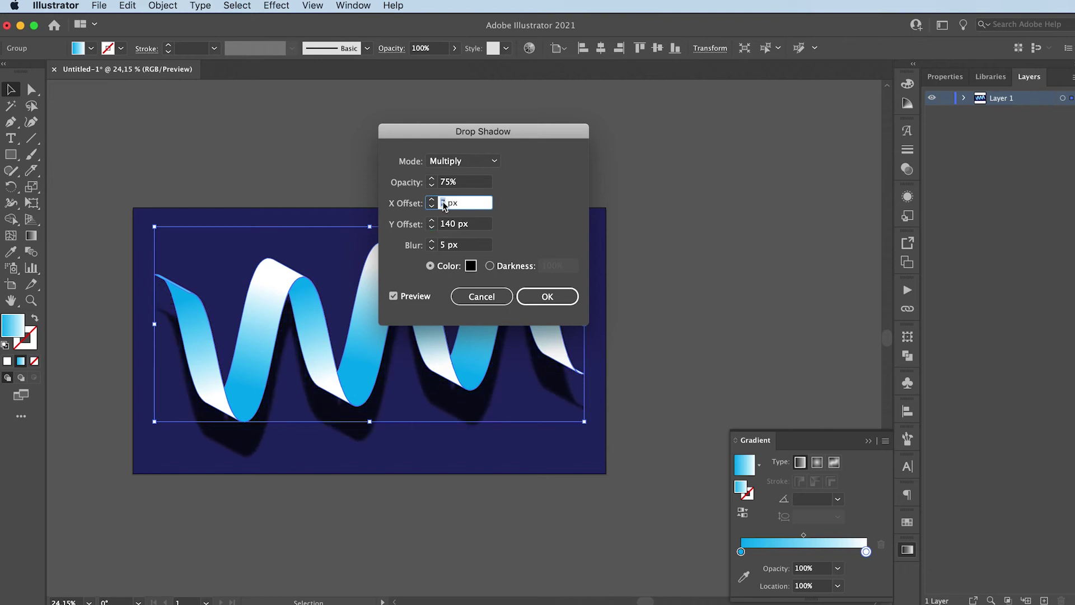
type("140")
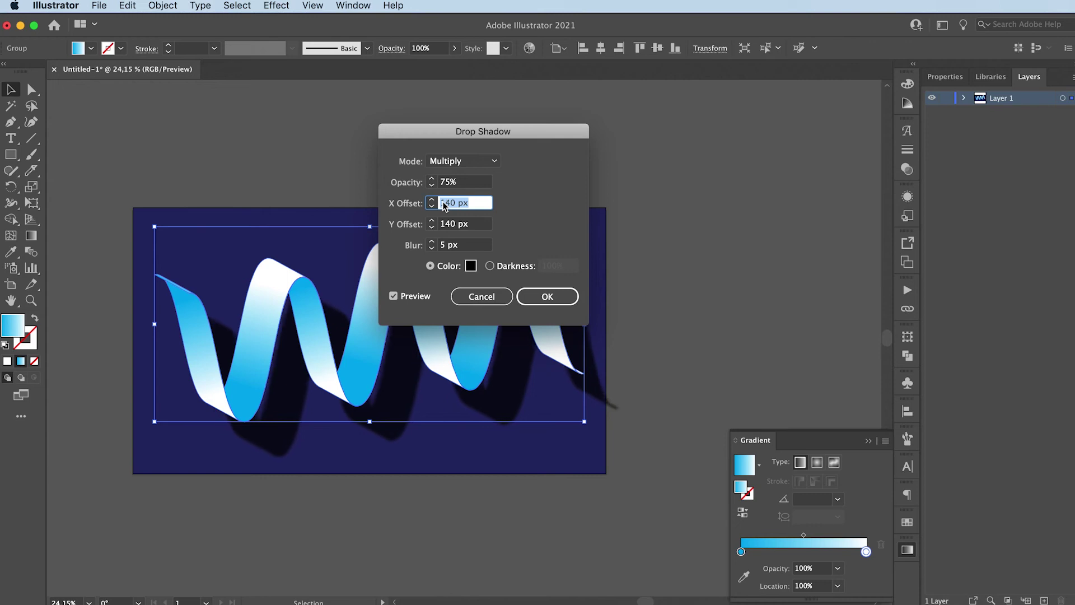
key("shift+Up")
- Set the shadow blur to 47 px, opacity to 25%, and blend mode to Normal
left_click(432, 242)
left_click(431, 242)
left_click(431, 242)
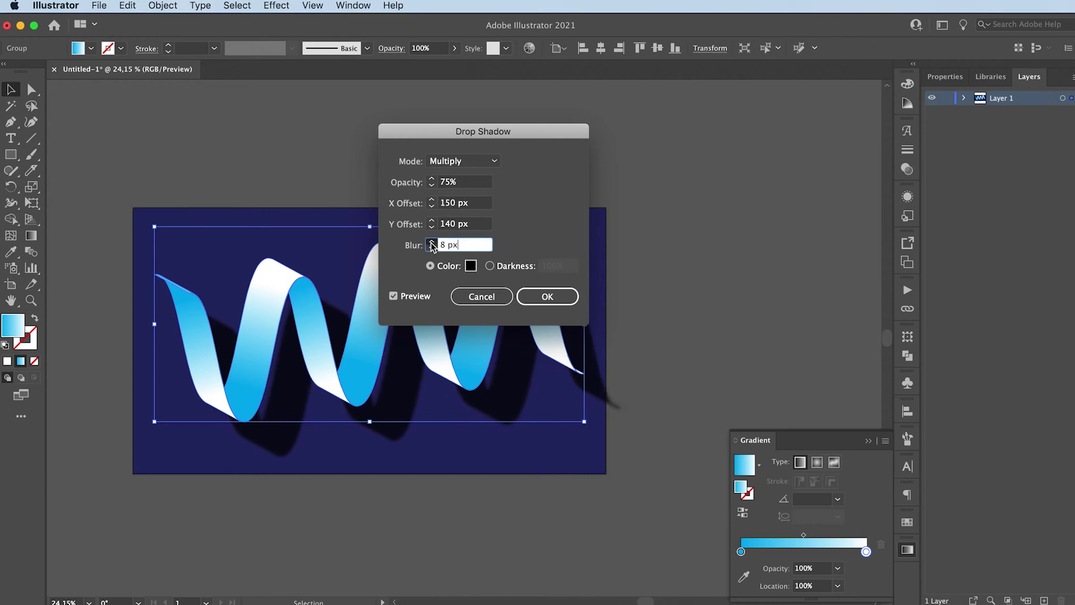
left_click(432, 242)
left_click(432, 242)
left_click(431, 242)
left_click(431, 242)
left_click(431, 242)
left_click(431, 242)
left_click(432, 242)
left_click(432, 242)
left_click(432, 242)
left_click(432, 242)
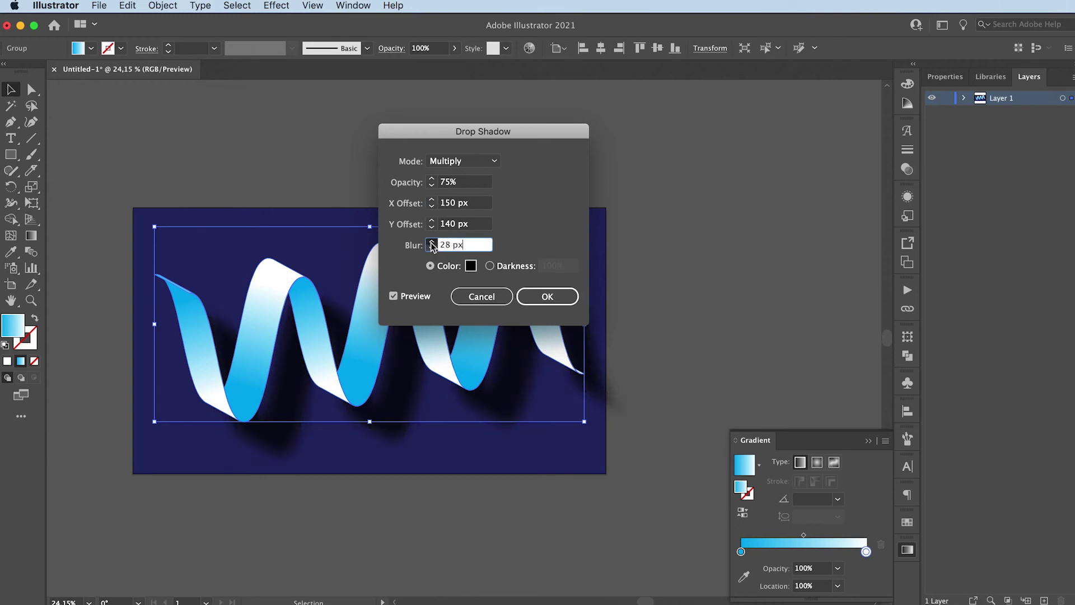
left_click(431, 242)
left_click(432, 241)
left_click(432, 242)
left_click(432, 242)
left_click(432, 242)
left_click(432, 242)
left_click(432, 242)
left_click(431, 241)
left_click(432, 242)
left_click(432, 242)
left_click(432, 242)
left_click(432, 242)
left_click(440, 183)
key("Delete")
type("2")
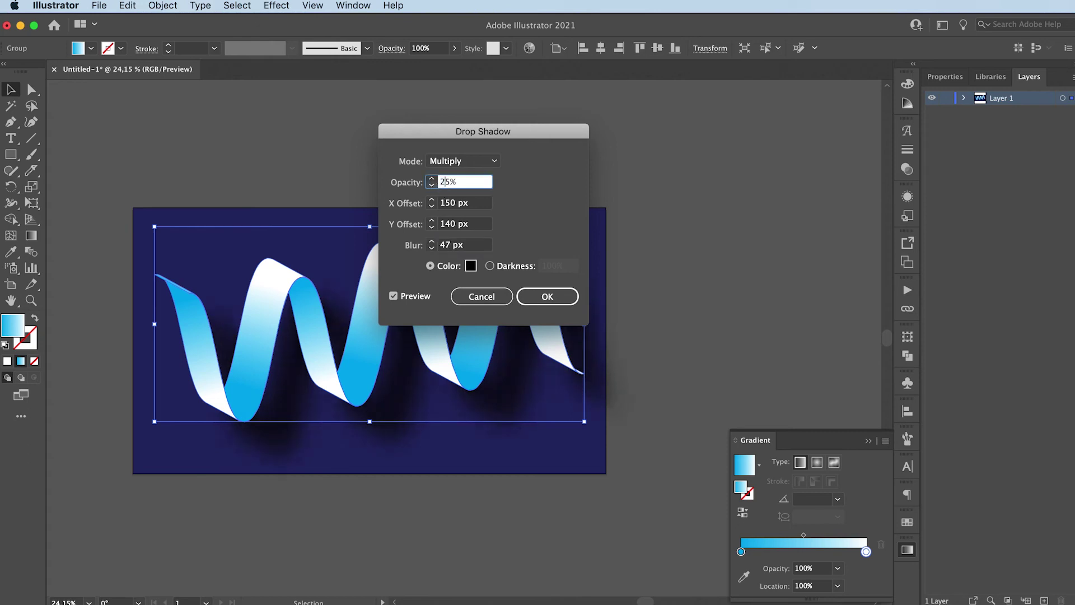
left_click(473, 161)
left_click(460, 180)
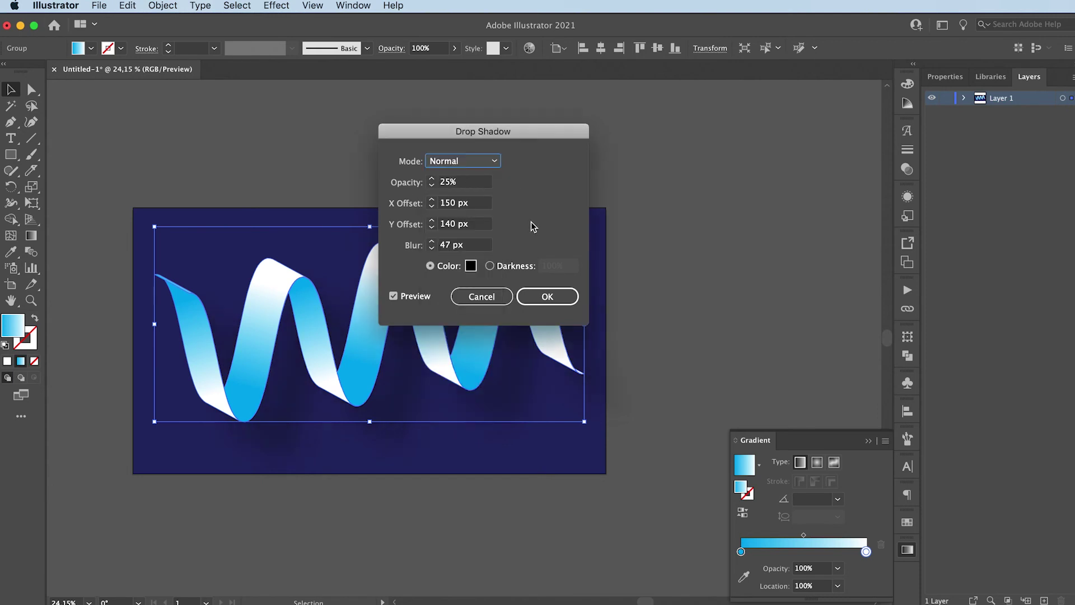
left_click(547, 296)
left_click(782, 295)
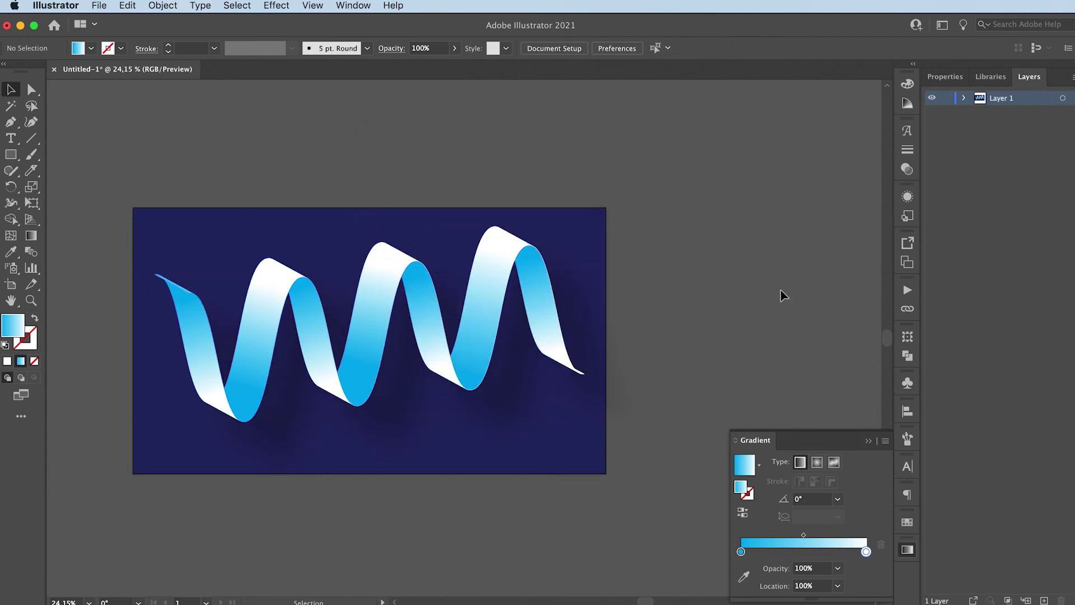